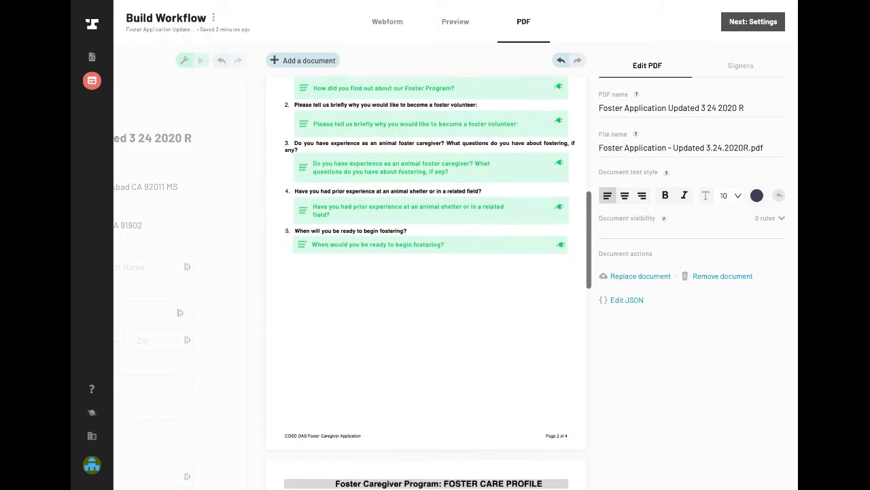
# - Insert a page break above the first shelter address checkbox on the webform's first page
pyautogui.scroll(3, 430, 179)
pyautogui.scroll(6, 305, 235)
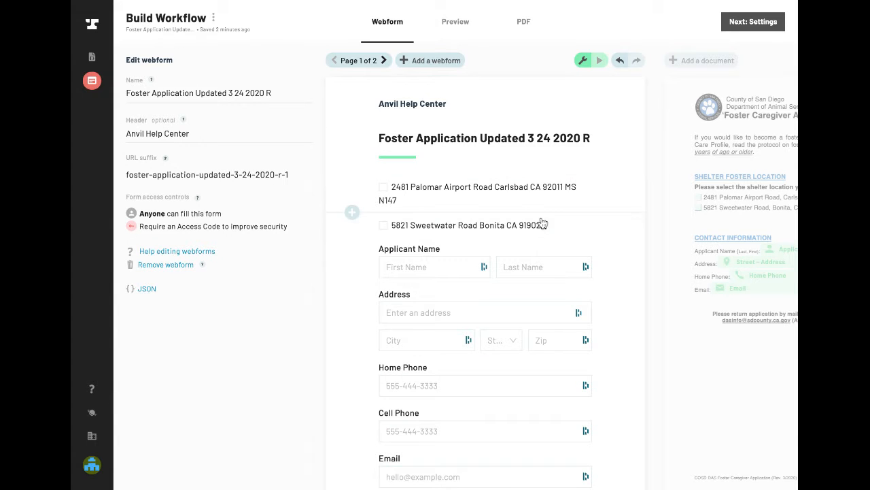
pyautogui.scroll(-2, 470, 164)
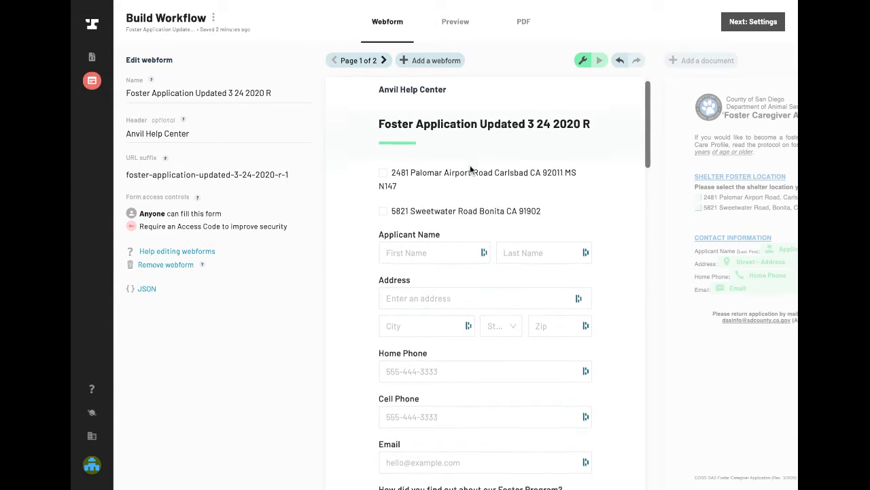
pyautogui.scroll(2, 470, 167)
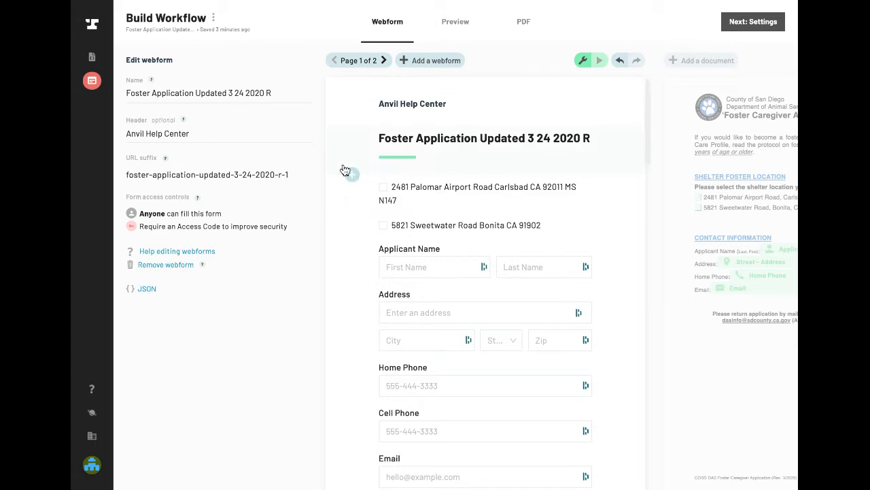
pyautogui.click(351, 174)
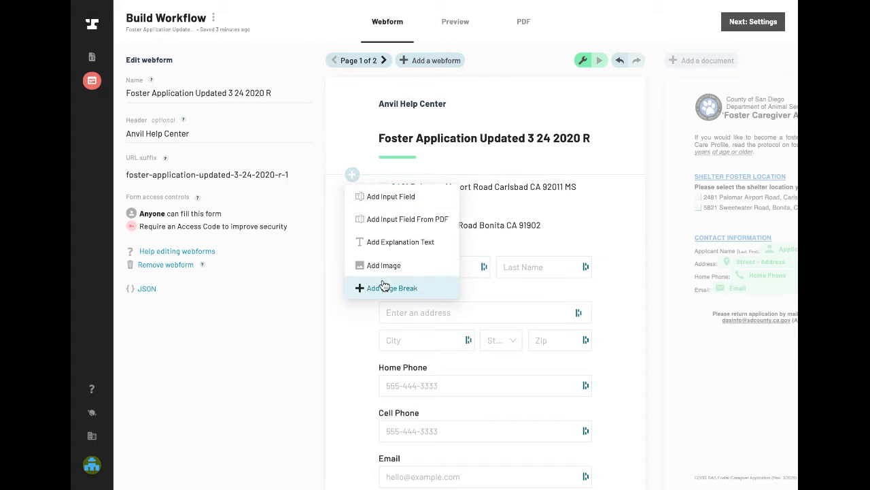
pyautogui.press('Escape')
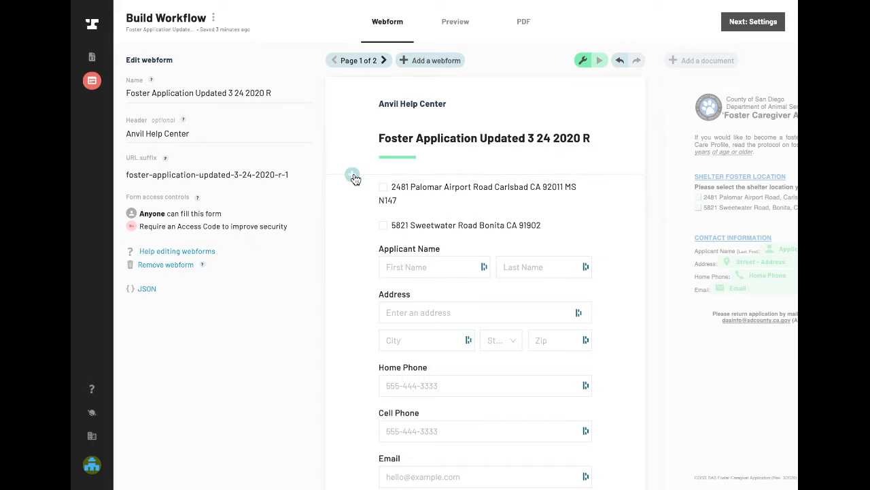
pyautogui.click(352, 175)
pyautogui.click(384, 288)
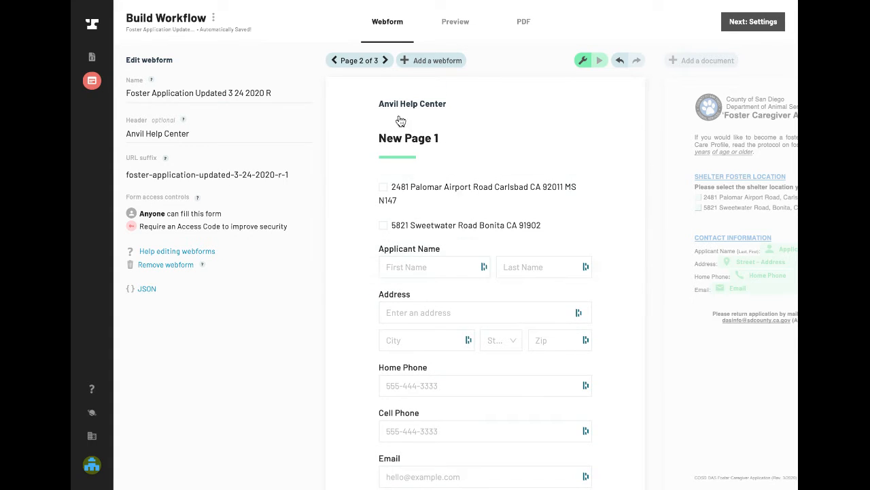
# - Review the webform's first page and the content types that can be added there, and return to page 2
pyautogui.click(334, 60)
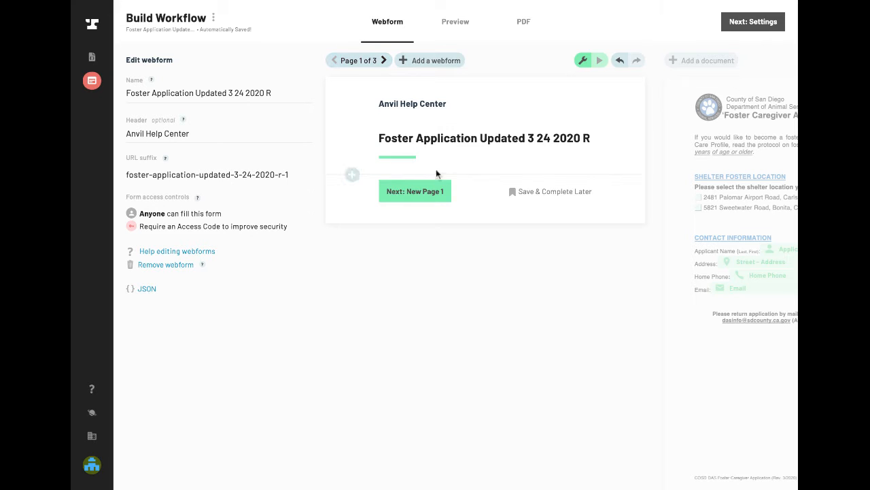
pyautogui.click(352, 175)
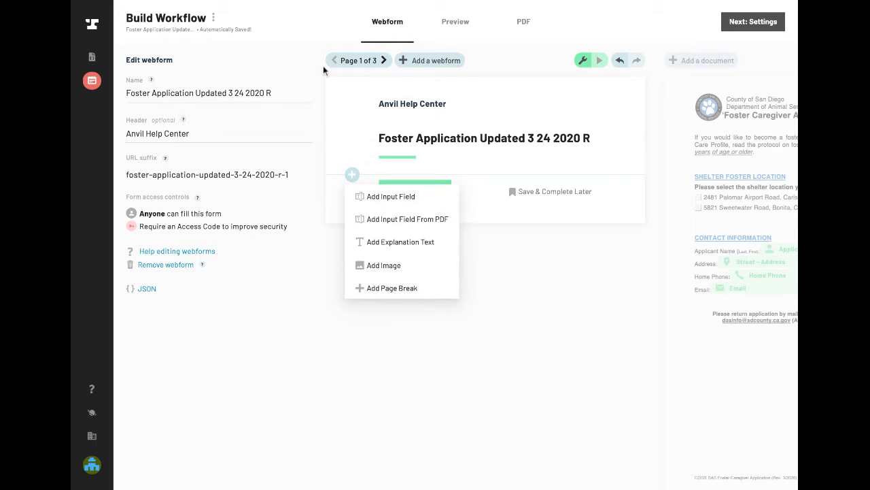
pyautogui.click(384, 63)
pyautogui.click(385, 61)
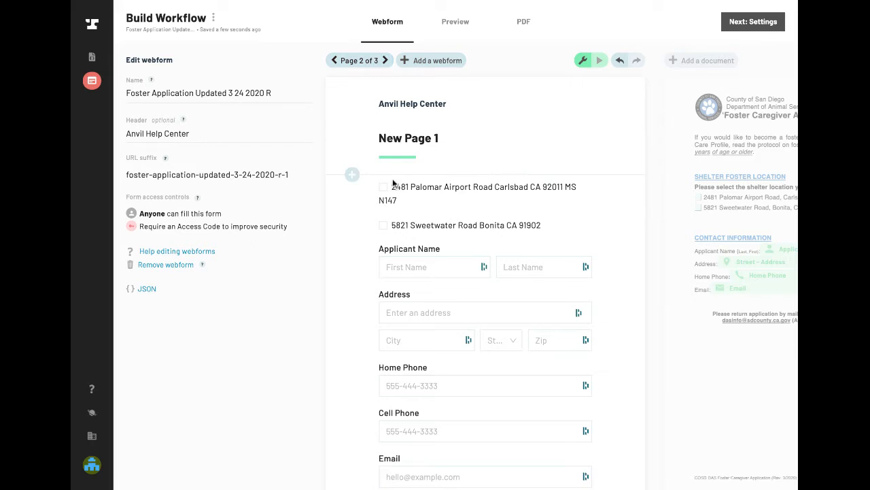
# - Set the title of webform page 2 to "Applicant Information"
pyautogui.click(416, 146)
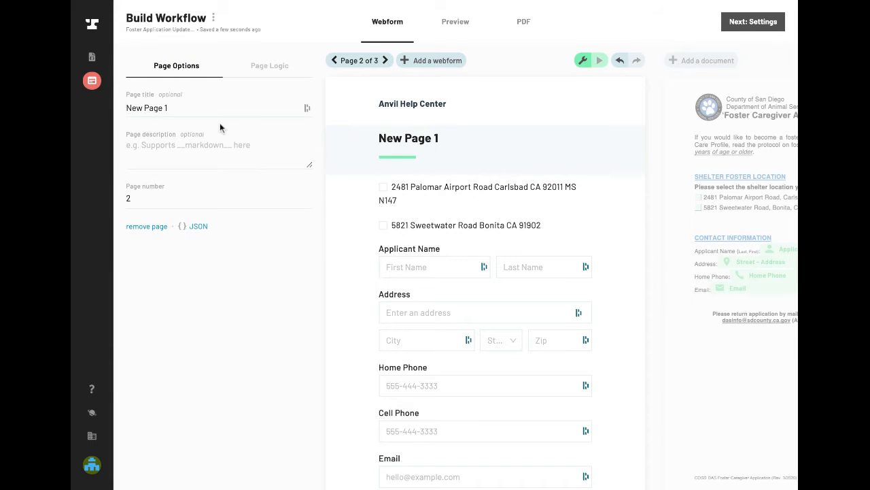
pyautogui.tripleClick(193, 102)
pyautogui.write('A')
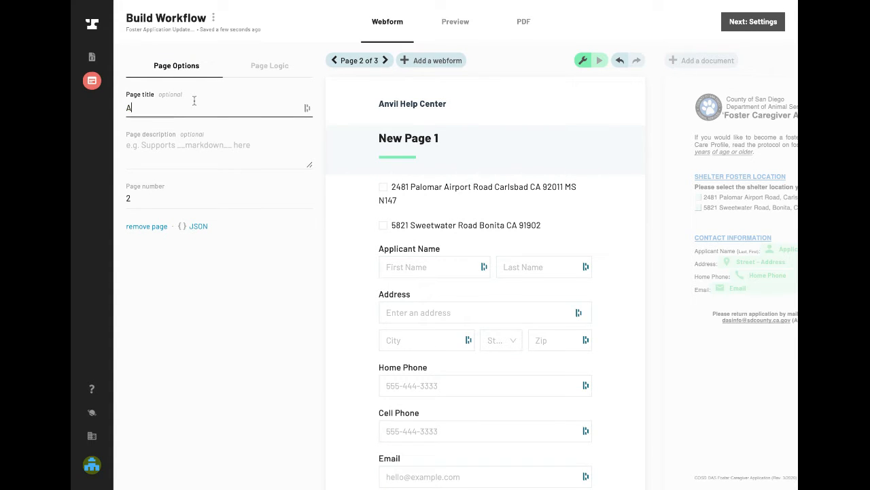
pyautogui.press('BackSpace')
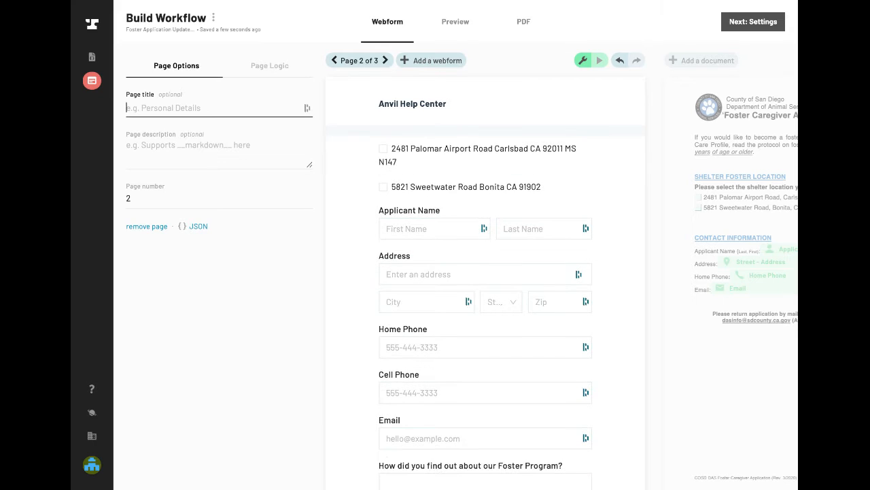
pyautogui.write('Applicant Inf')
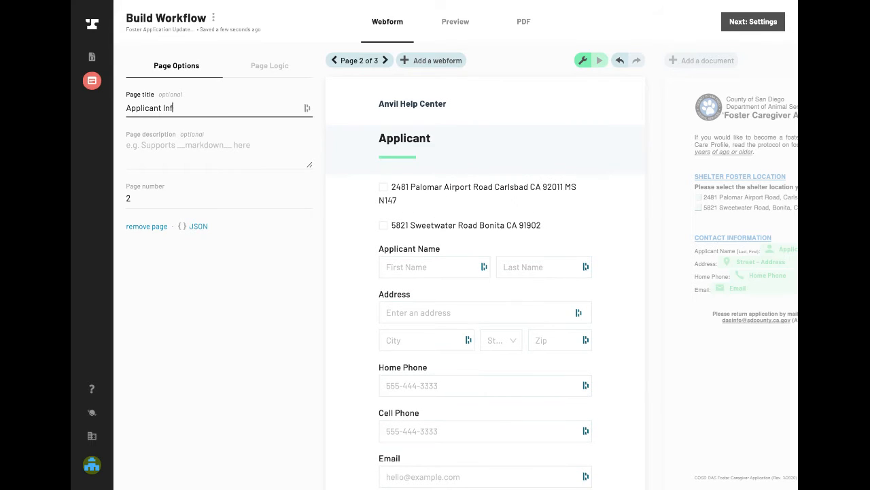
pyautogui.write('romation')
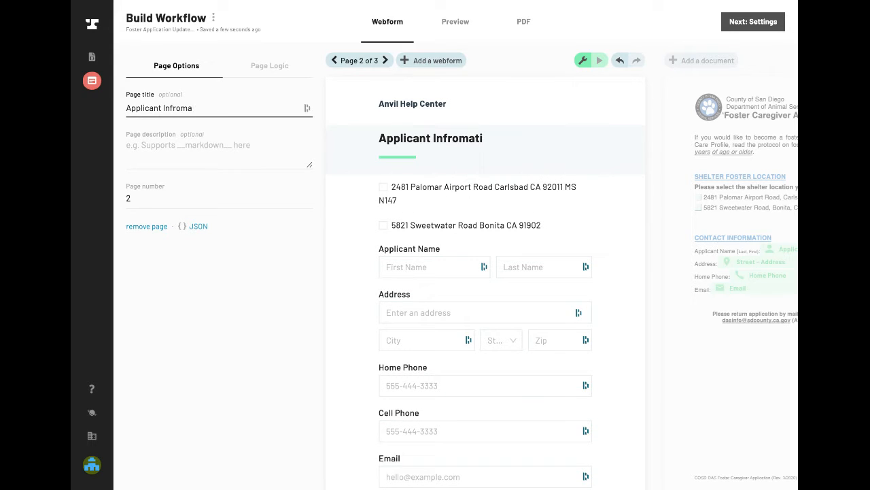
pyautogui.press('BackSpace')
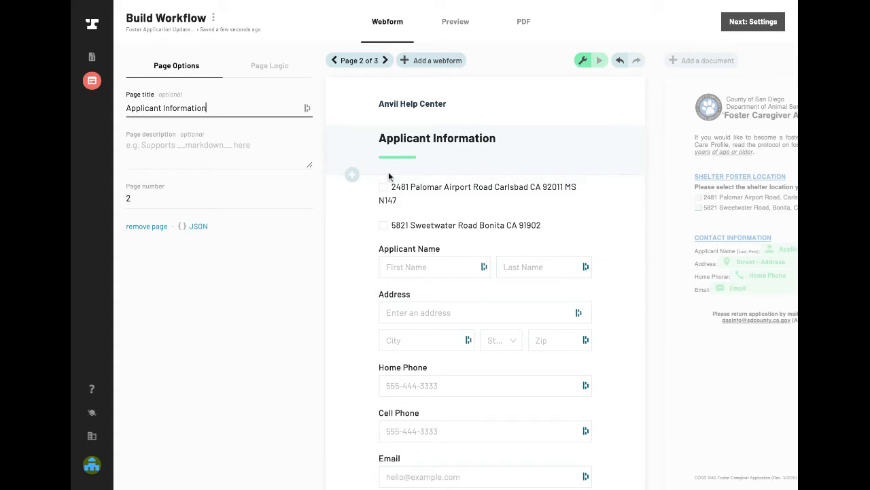
# - Insert a page break between the second shelter address checkbox and the Applicant Name field
pyautogui.click(434, 195)
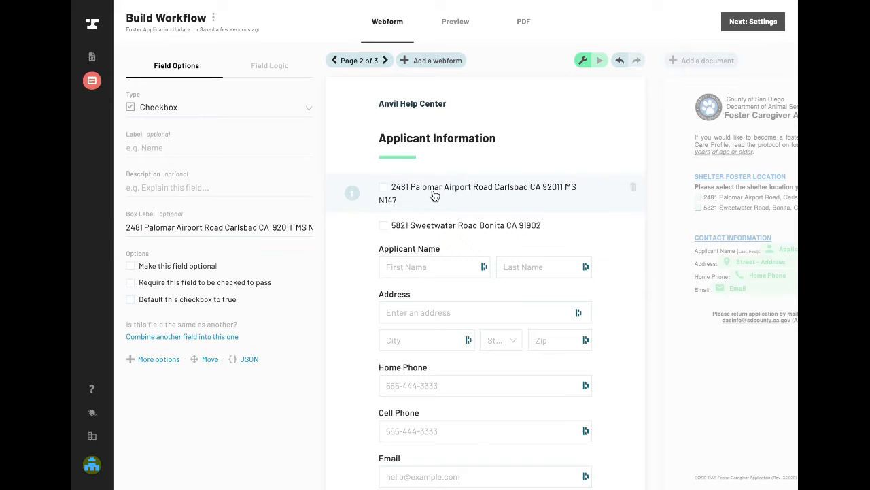
pyautogui.click(351, 238)
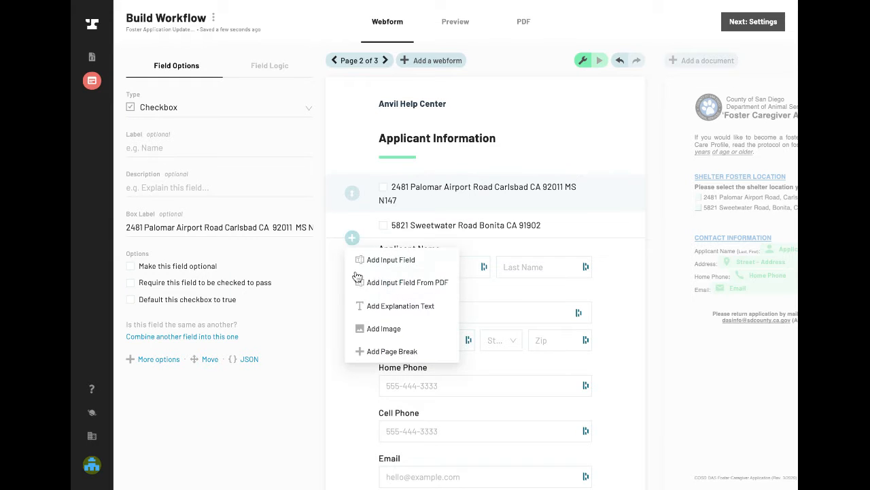
pyautogui.click(382, 361)
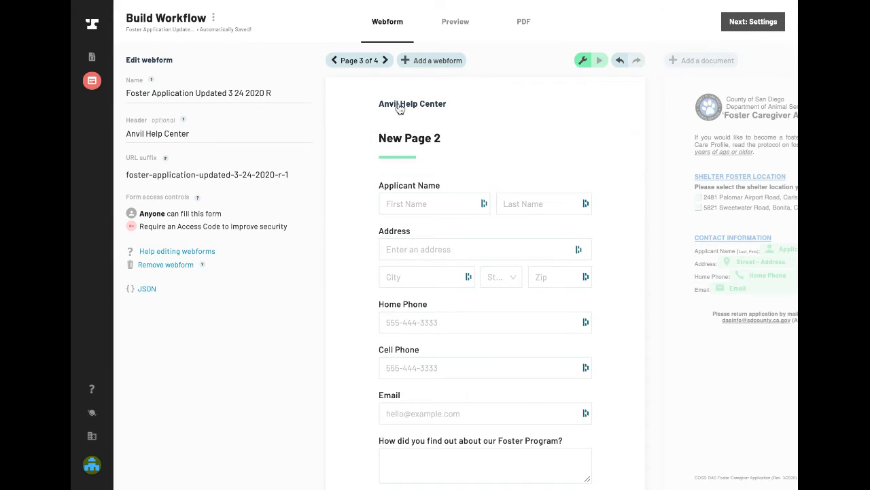
# - Title page 2, which holds the two shelter address checkboxes, "Shelter Information"
pyautogui.click(333, 61)
pyautogui.click(429, 151)
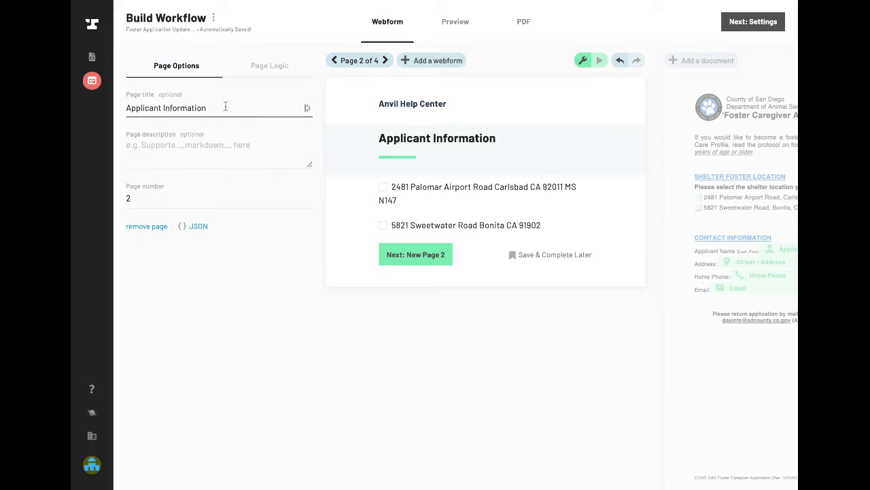
pyautogui.moveTo(221, 107); pyautogui.dragTo(71, 81)
pyautogui.write('Sh')
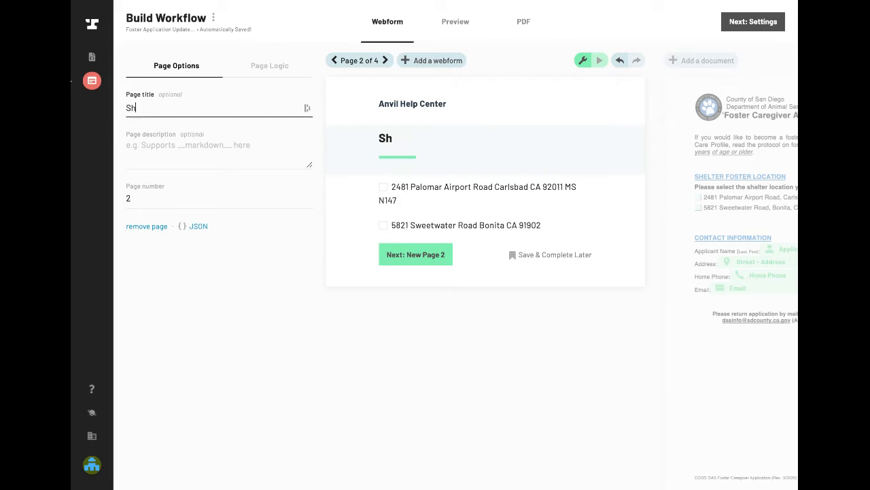
pyautogui.write('elter Info')
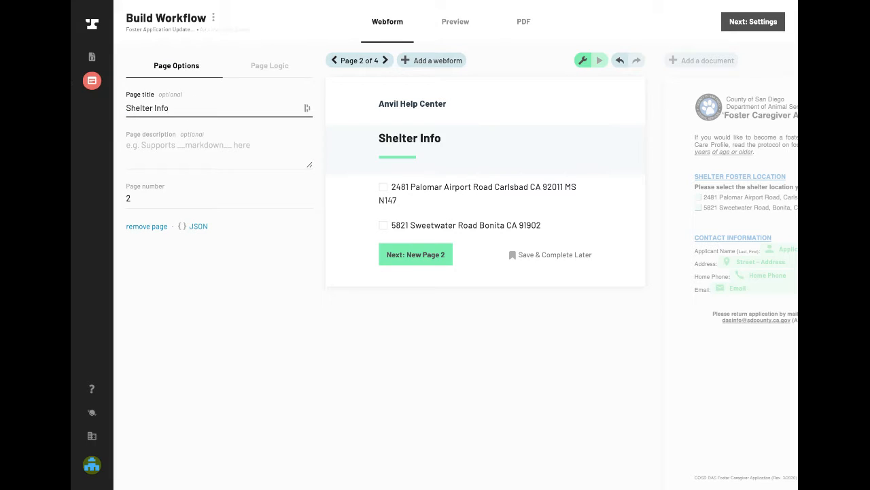
pyautogui.write('rmation')
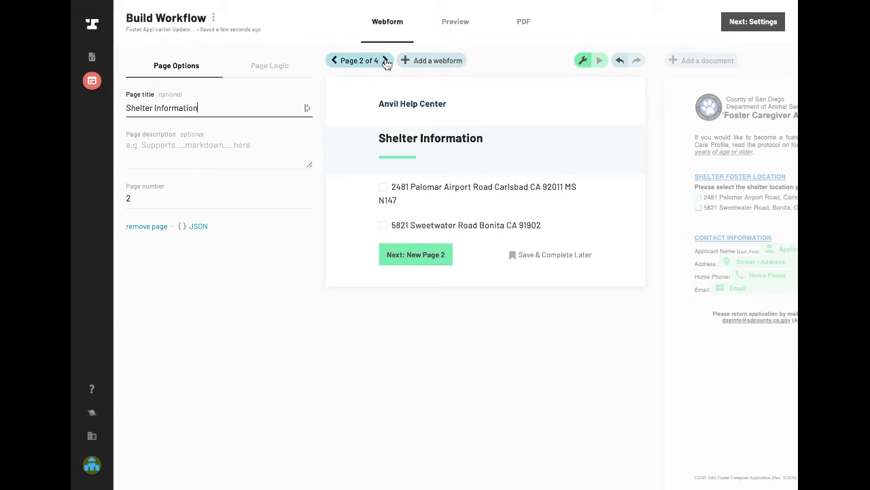
# - Title page 3, which starts with the Applicant Name field, "Applicant Information"
pyautogui.click(384, 60)
pyautogui.click(420, 149)
pyautogui.click(189, 108)
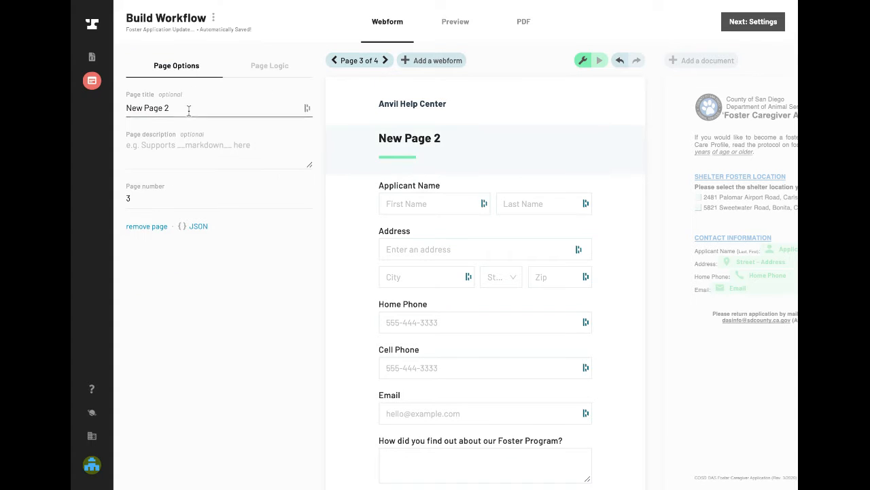
pyautogui.hotkey('ctrl', 'a')
pyautogui.write('Ap')
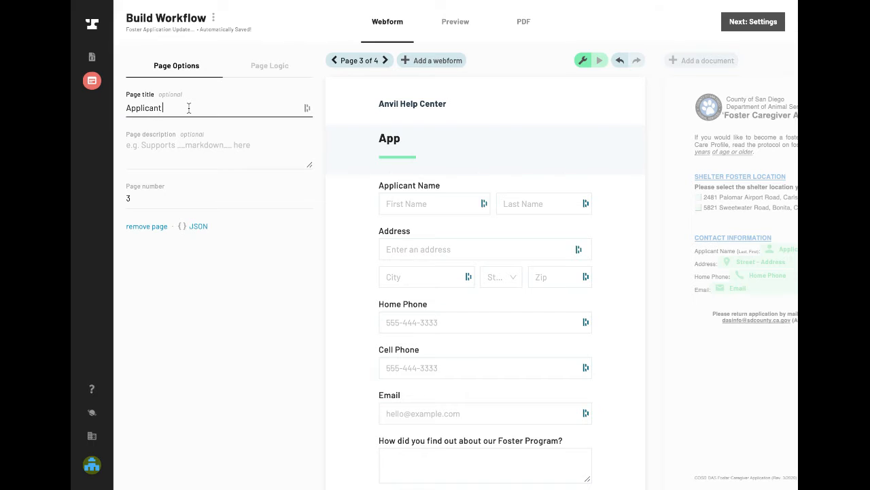
pyautogui.write('plicant If')
pyautogui.press('BackSpace')
# - Insert a page break between the Email field and the question about how the applicant found the Foster Program
pyautogui.scroll(-2, 447, 224)
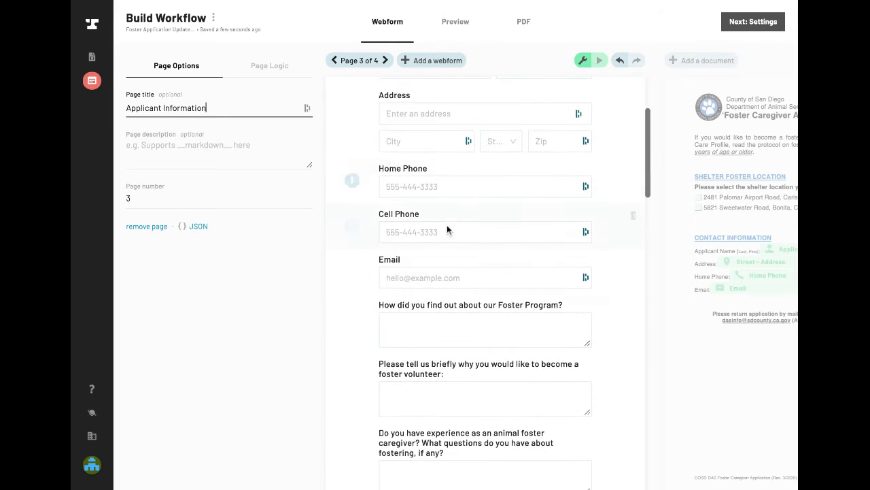
pyautogui.click(353, 297)
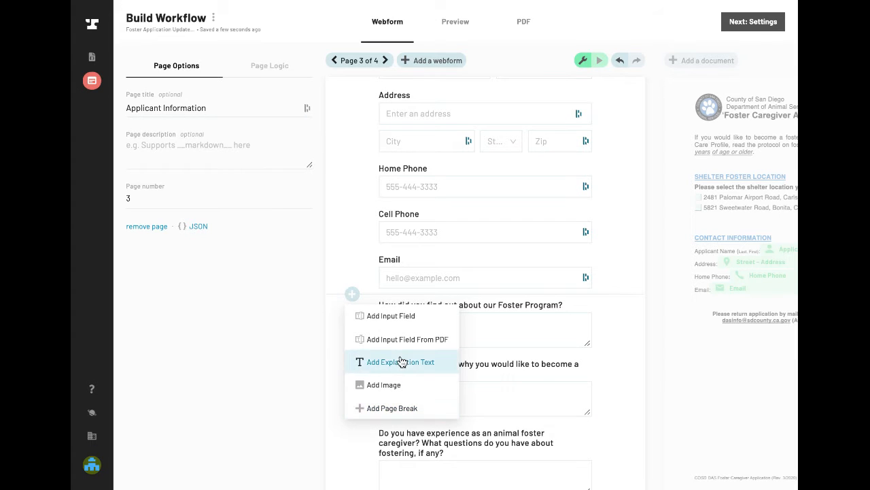
pyautogui.click(392, 408)
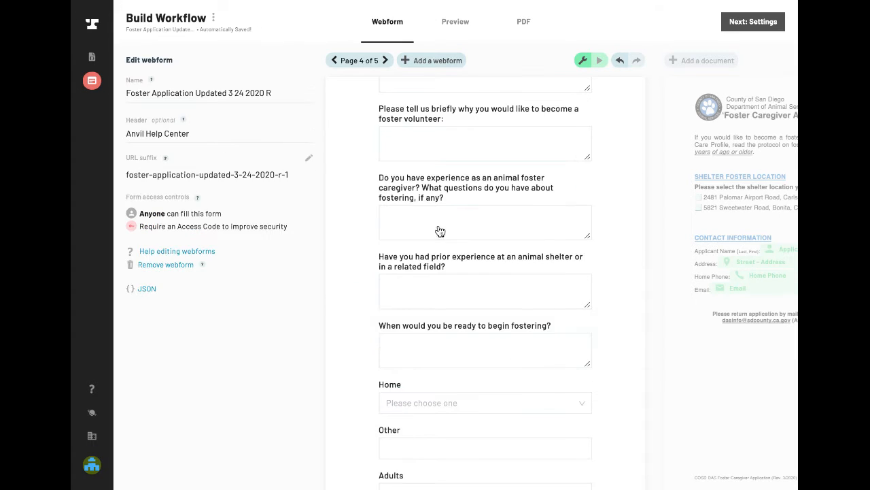
# - Title page 4, which starts with the Foster Program question, "Questions"
pyautogui.scroll(3, 440, 231)
pyautogui.click(436, 147)
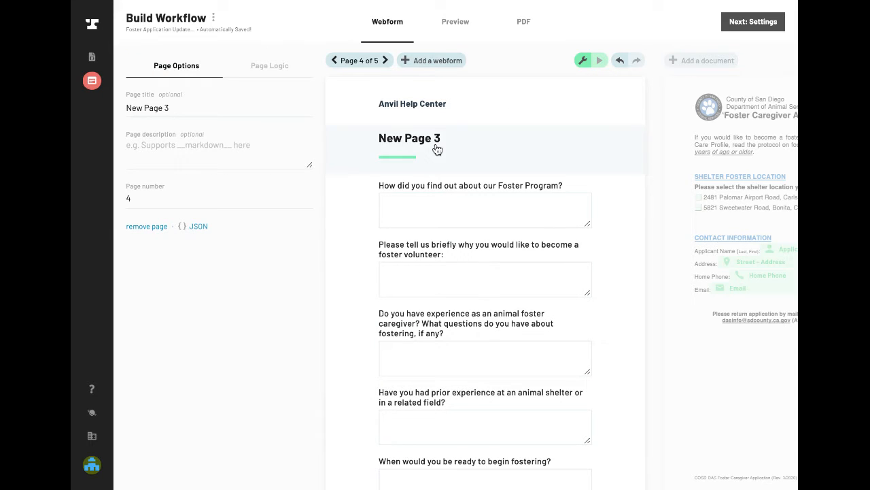
pyautogui.click(191, 102)
pyautogui.hotkey('ctrl', 'a')
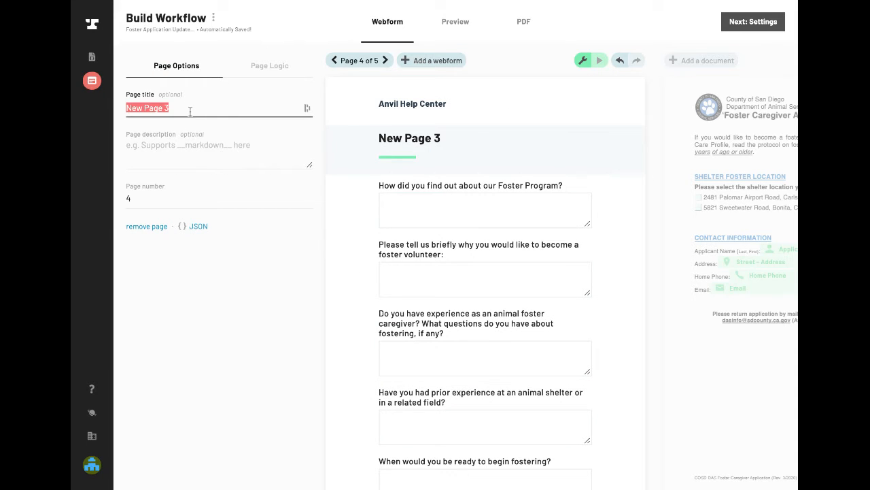
pyautogui.write('Questions')
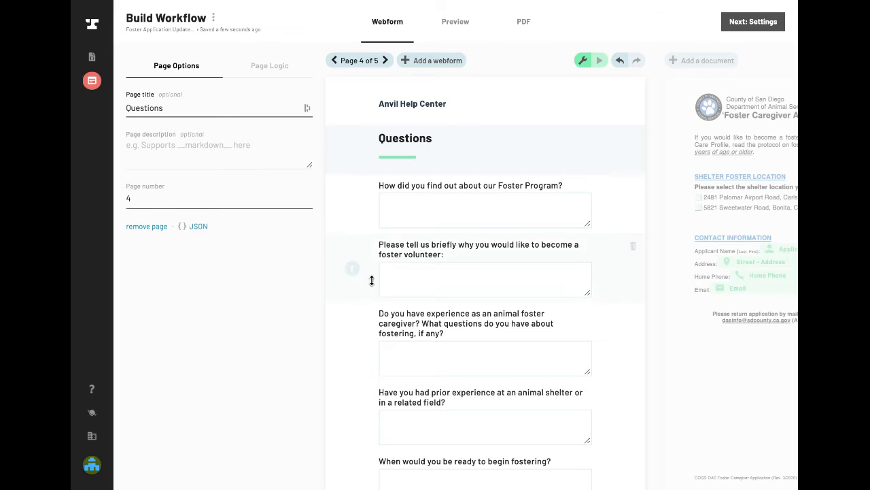
# - Insert a page break between the question about readiness to begin fostering and the Home field
pyautogui.scroll(-4, 372, 279)
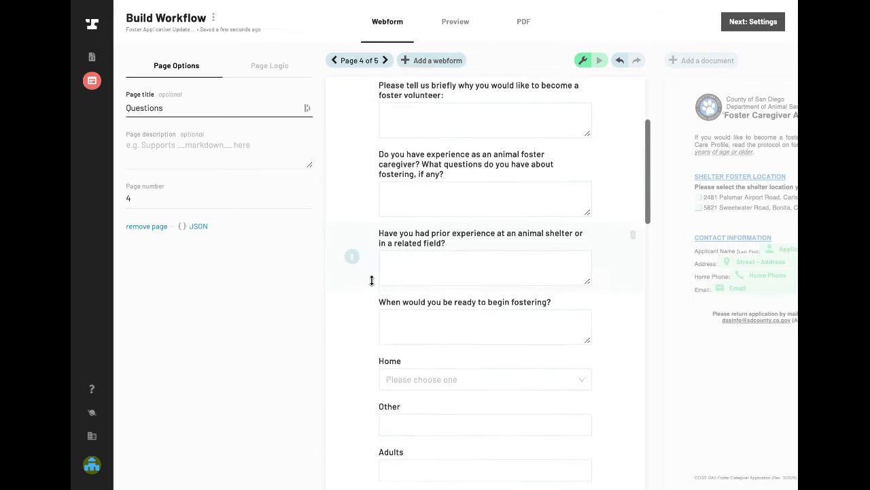
pyautogui.scroll(-1, 373, 306)
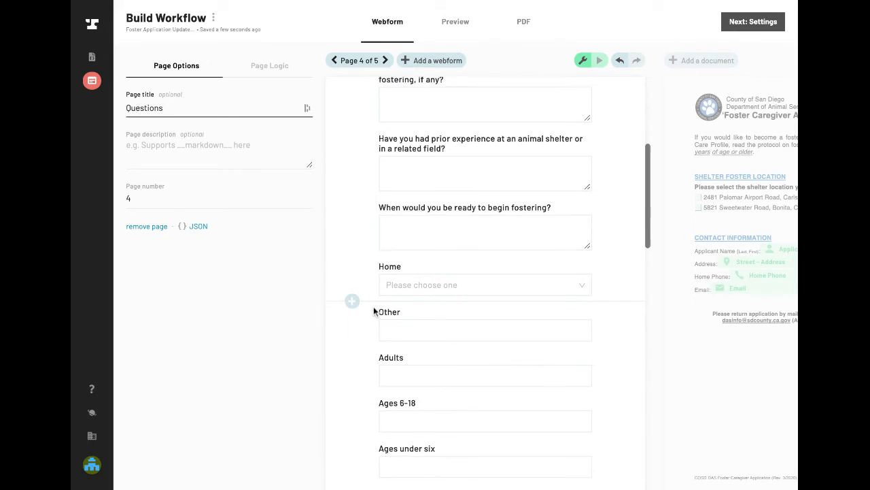
pyautogui.scroll(-2, 395, 293)
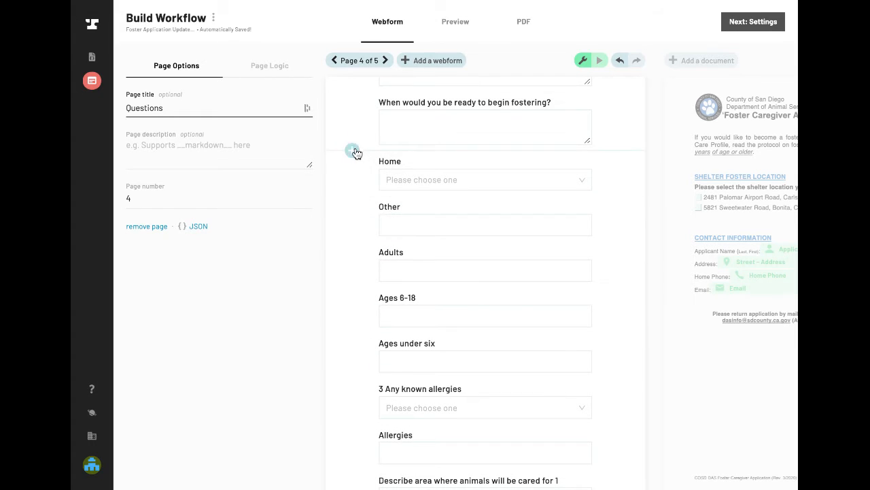
pyautogui.click(353, 151)
pyautogui.click(378, 267)
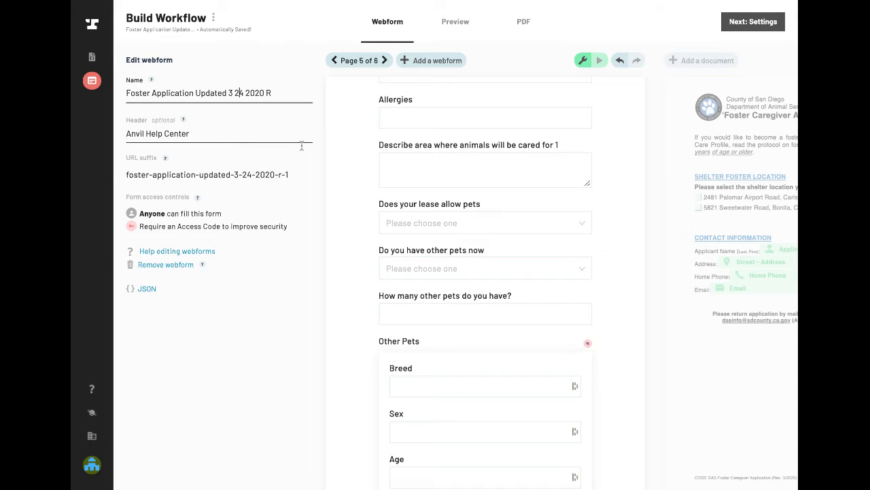
pyautogui.scroll(6, 478, 179)
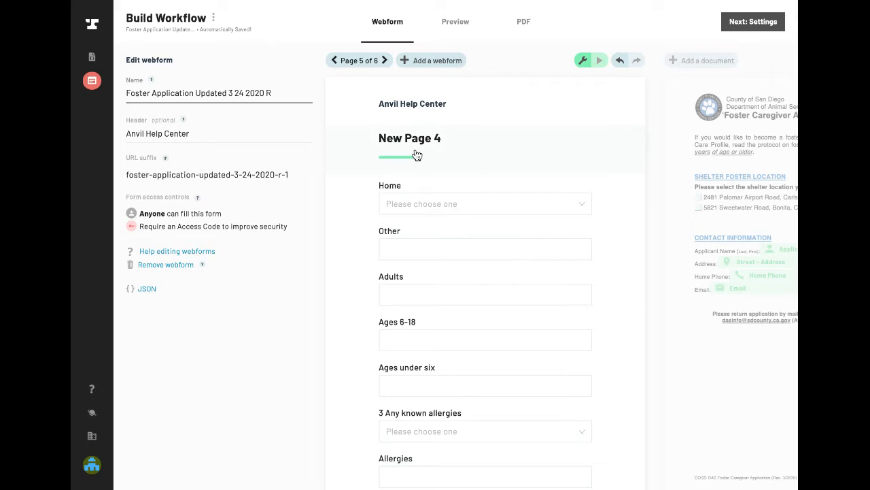
# - Title page 5, which starts with the Home field, "Applicant Home"
pyautogui.click(415, 151)
pyautogui.tripleClick(217, 109)
pyautogui.write('Applic')
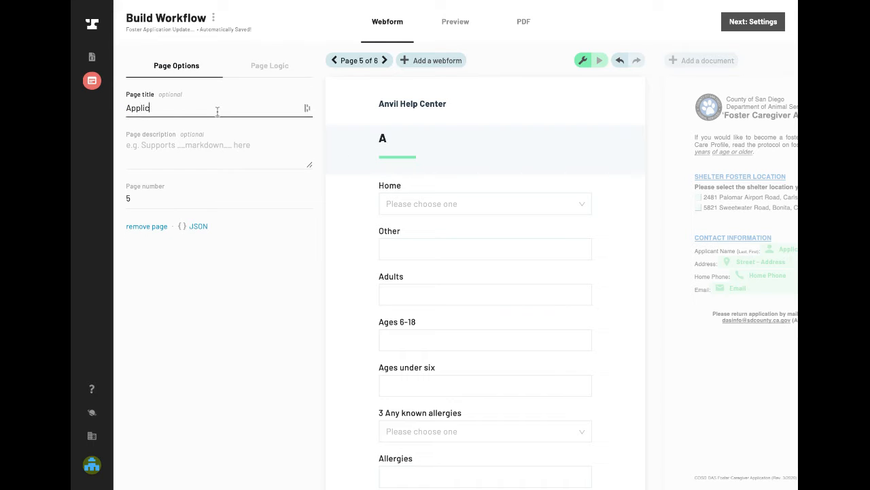
pyautogui.write('ant Home')
# - Insert a page break between the question about the lease allowing pets and the question about having other pets now
pyautogui.scroll(-3, 347, 226)
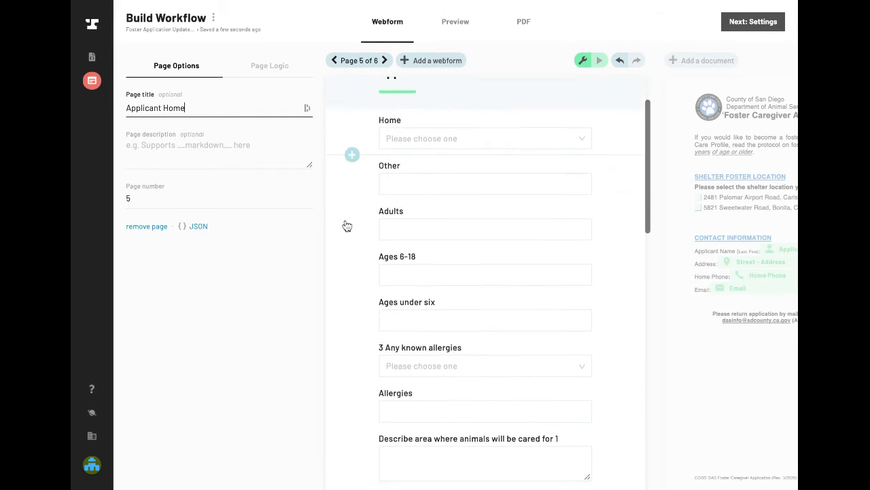
pyautogui.scroll(-3, 346, 226)
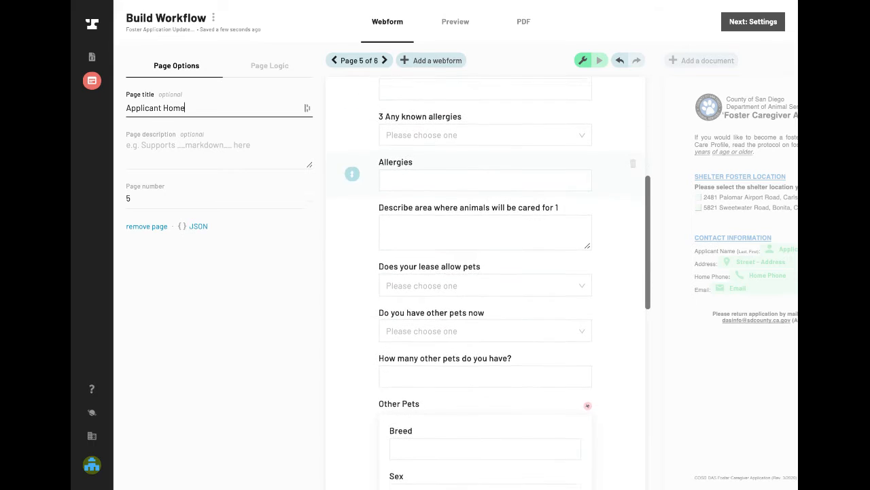
pyautogui.scroll(-2, 347, 226)
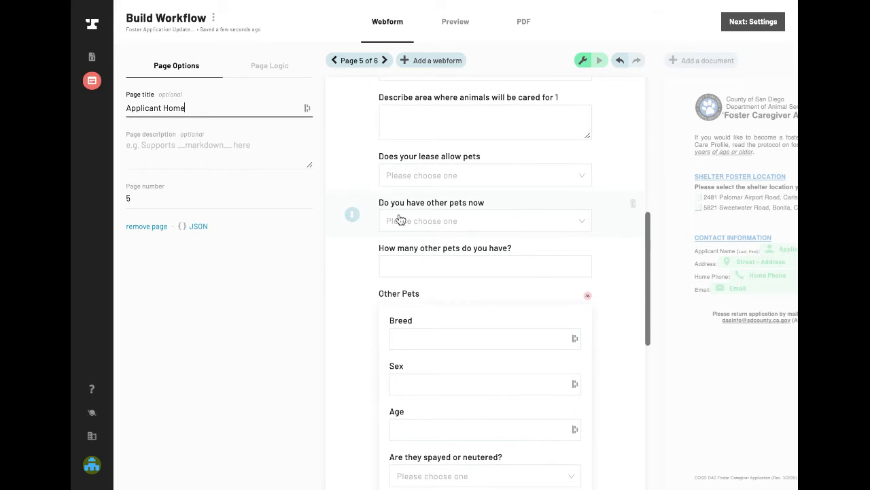
pyautogui.click(352, 193)
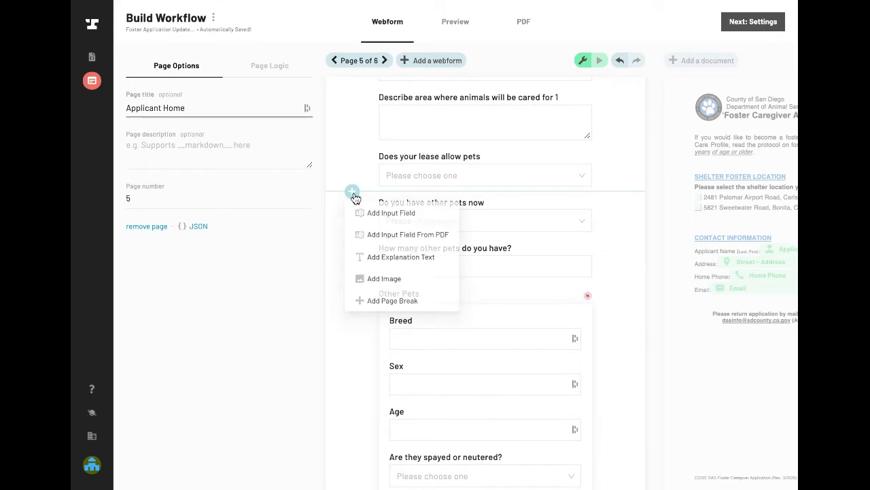
pyautogui.click(366, 306)
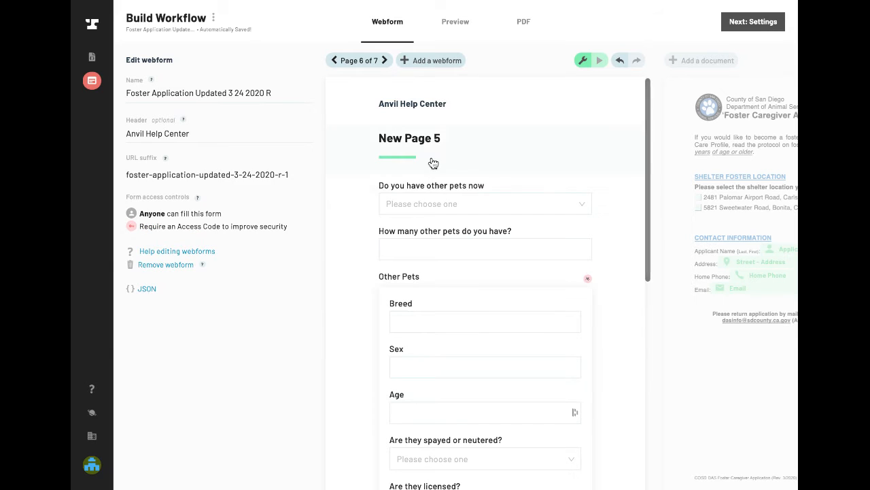
# - Title page 6, which starts with the question about having other pets now, "Other Pets", and return to page 5
pyautogui.click(437, 147)
pyautogui.tripleClick(216, 109)
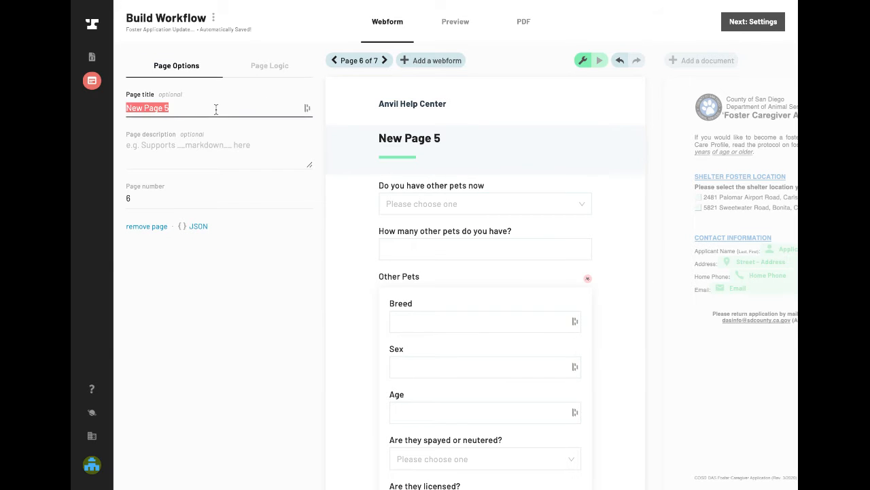
pyautogui.write('Other Pets')
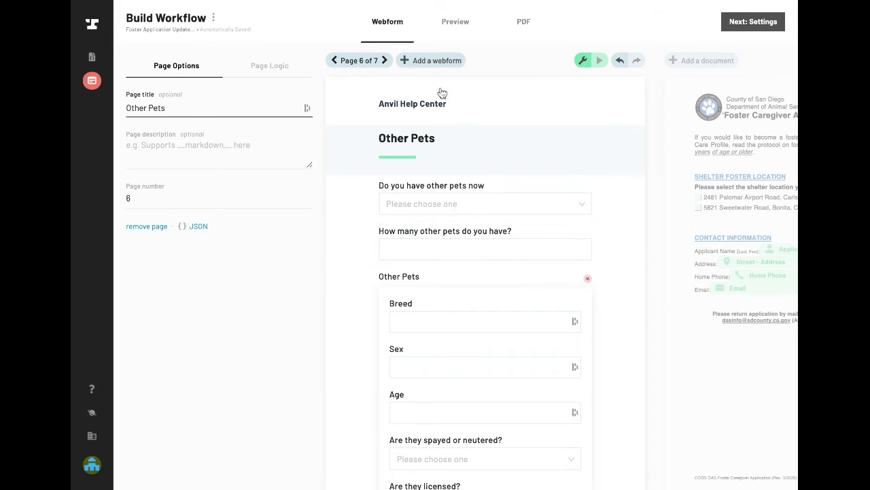
pyautogui.click(335, 62)
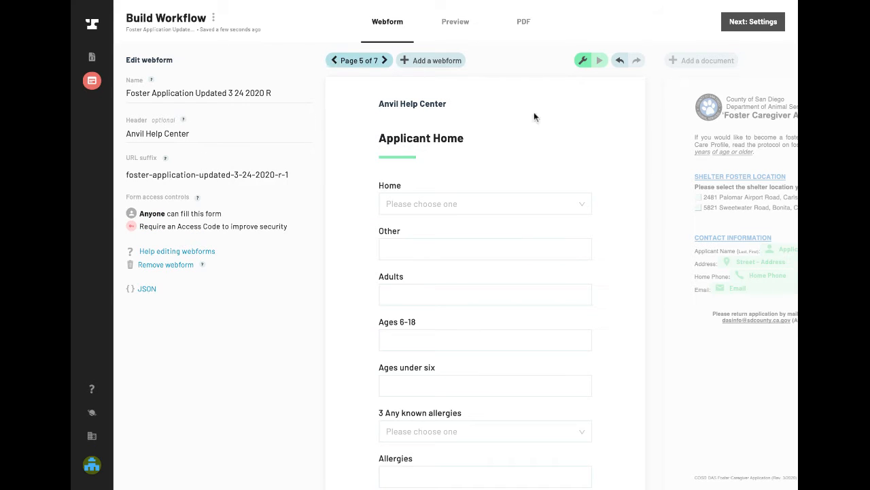
# - In the PDF's animal care table, connect the Breed column field to the Other Pets webform field with Breed as the output subfield
pyautogui.click(524, 21)
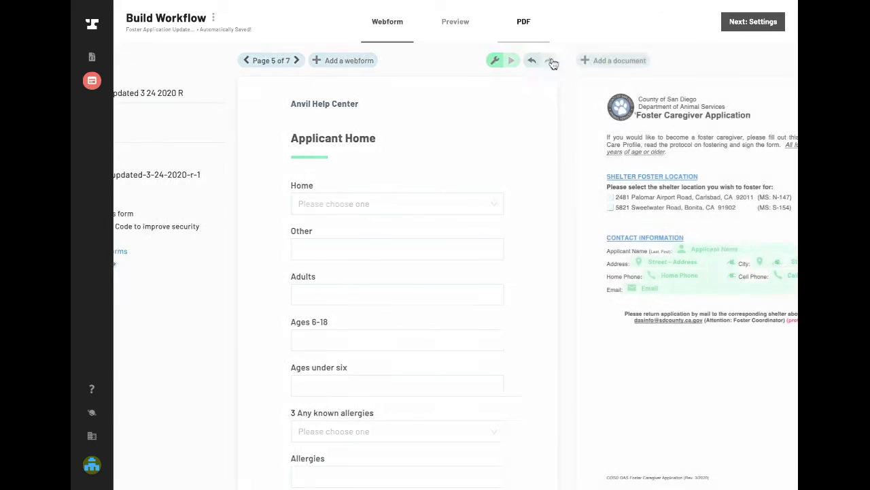
pyautogui.scroll(-10, 517, 307)
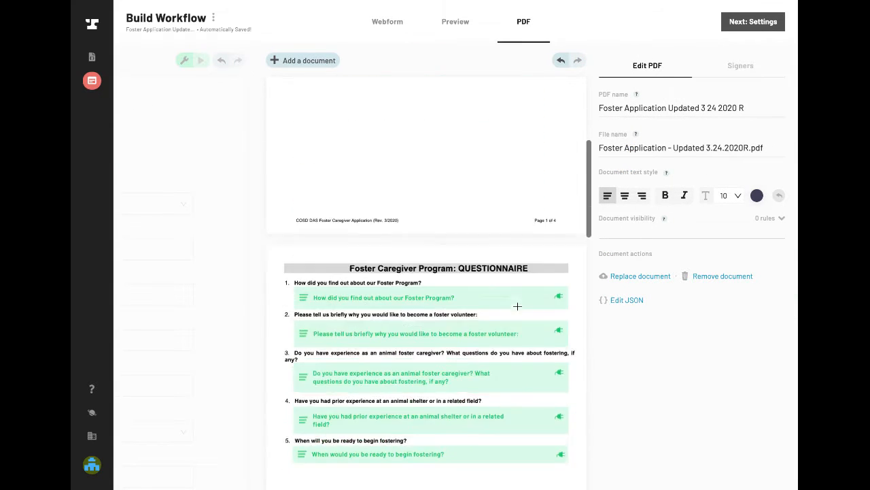
pyautogui.scroll(-5, 421, 272)
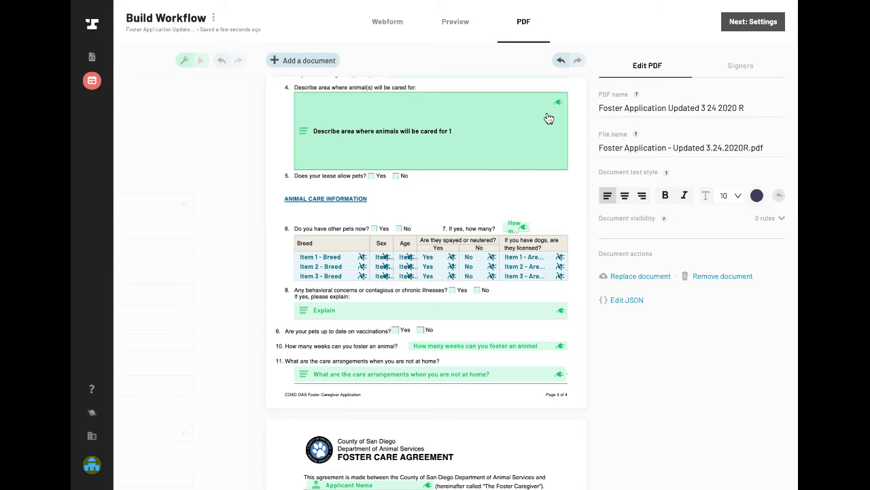
pyautogui.click(338, 258)
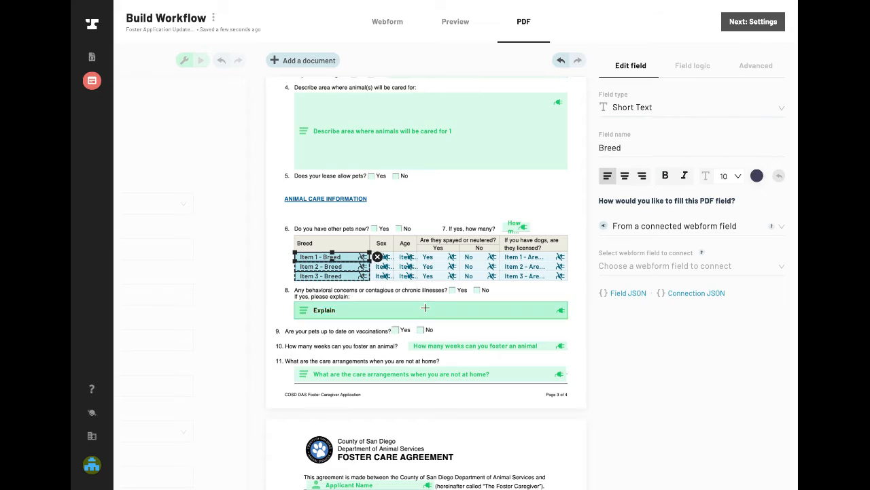
pyautogui.click(639, 266)
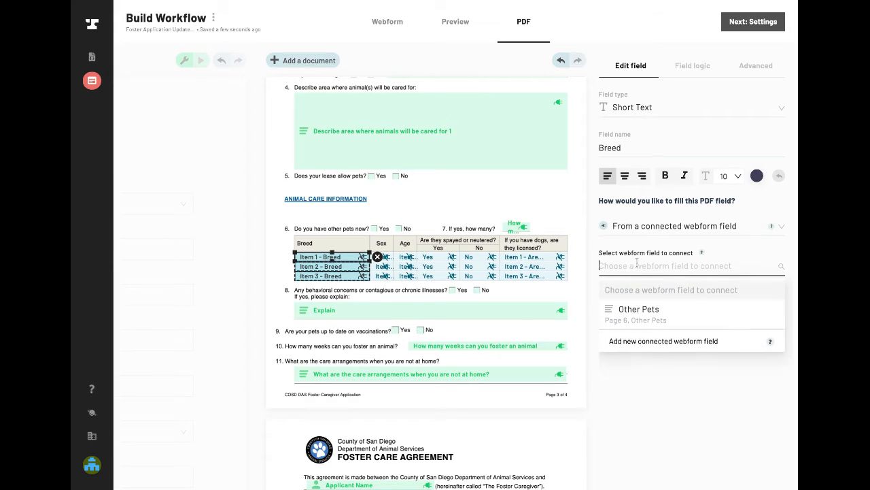
pyautogui.click(655, 319)
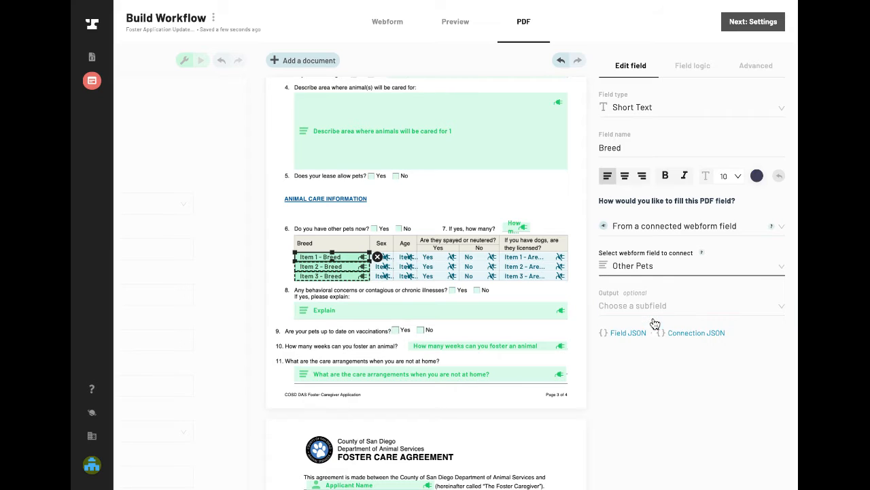
pyautogui.click(642, 308)
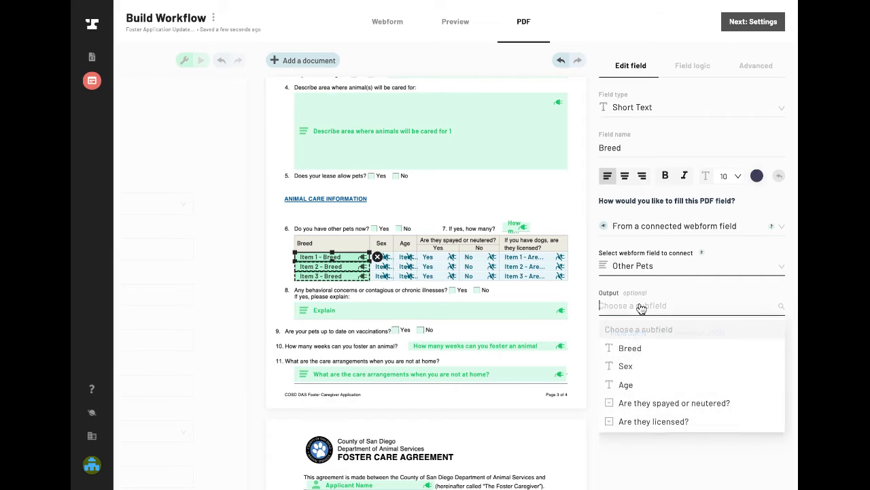
pyautogui.click(640, 349)
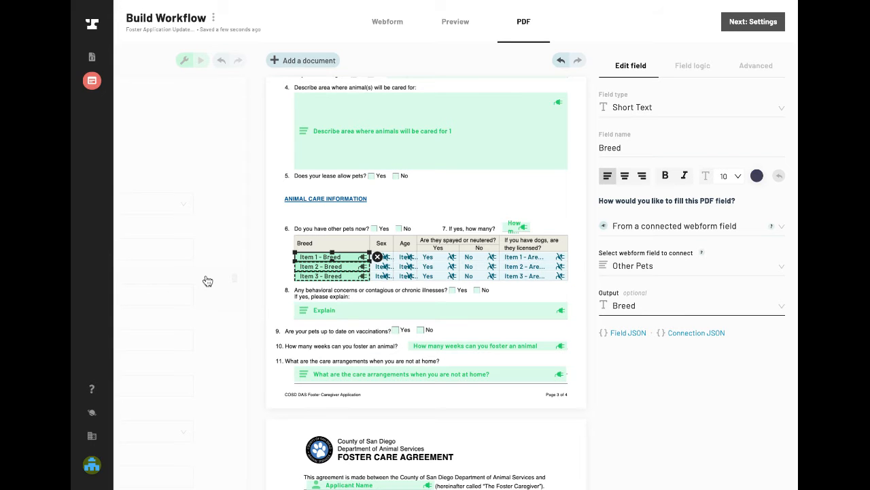
# - Return to the webform and review the titles and fields of pages 2 to 5, ending on the Applicant Home page
pyautogui.scroll(20, 322, 329)
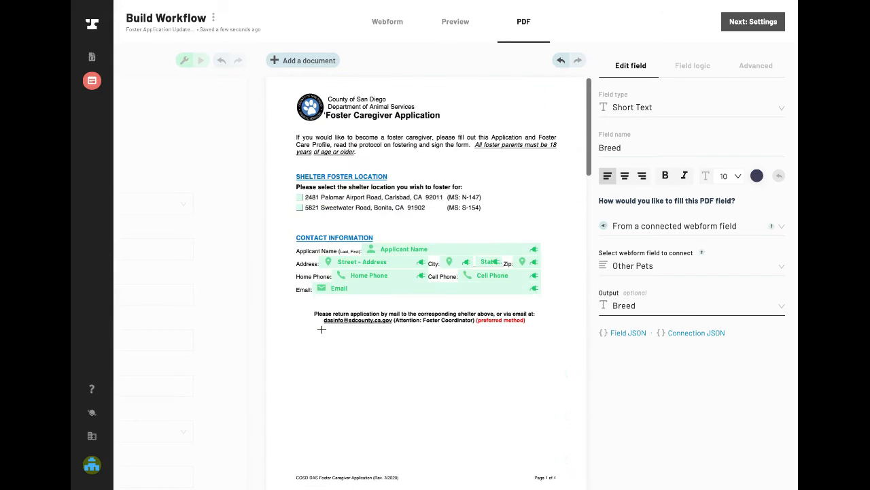
pyautogui.click(387, 27)
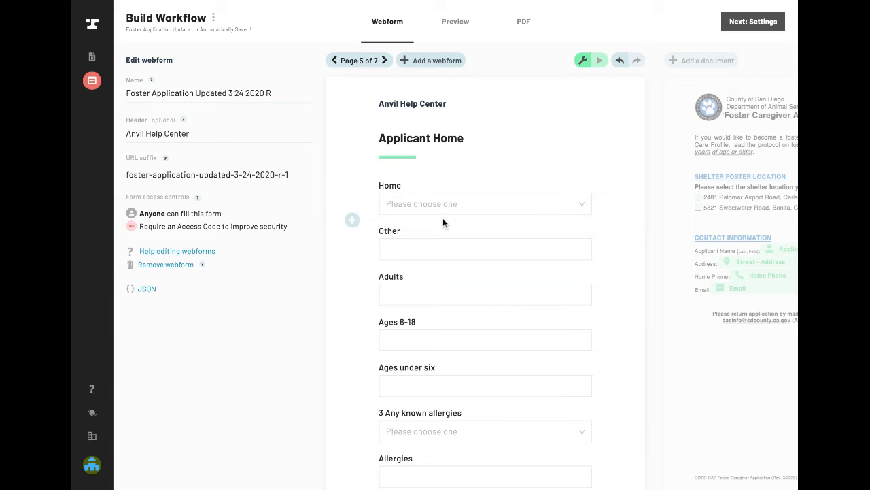
pyautogui.click(335, 61)
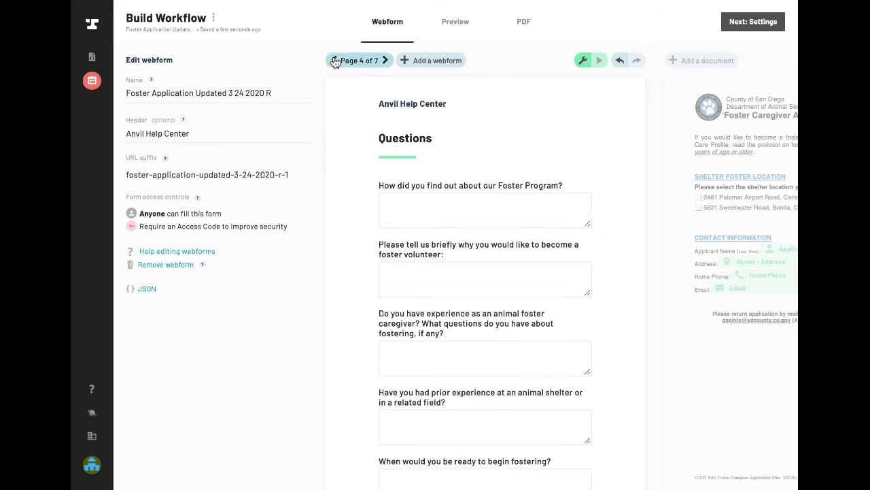
pyautogui.click(335, 60)
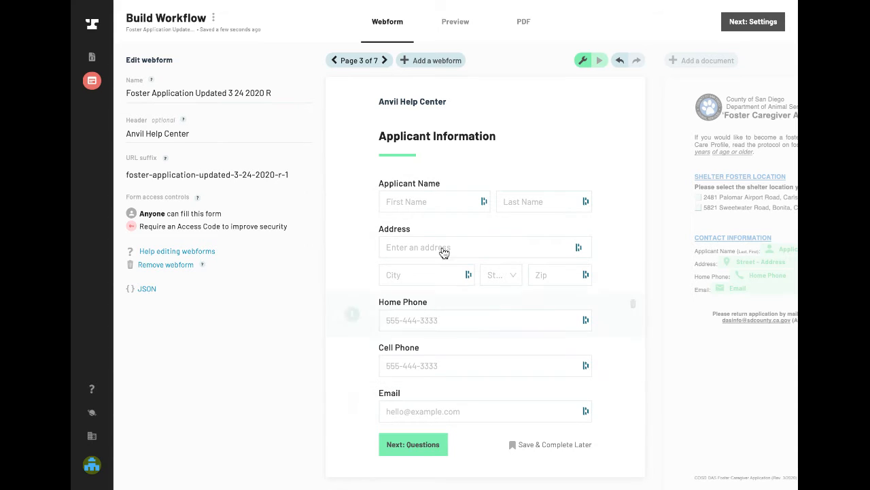
pyautogui.click(385, 61)
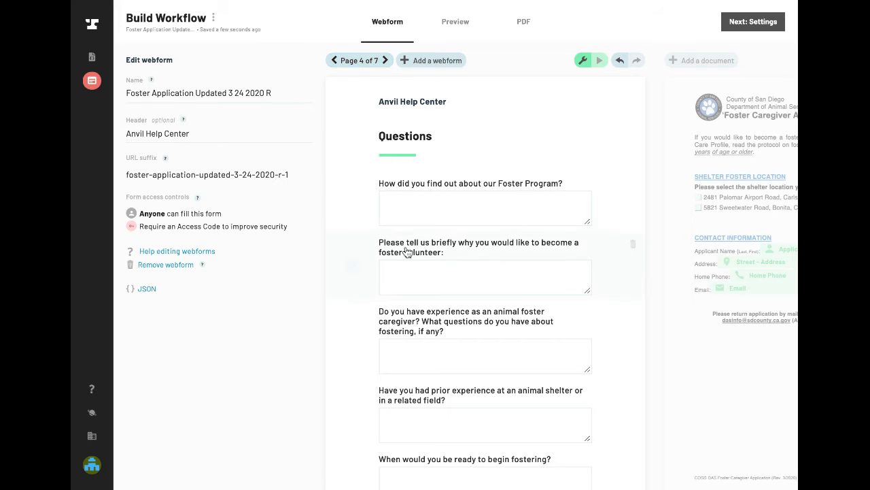
pyautogui.click(386, 61)
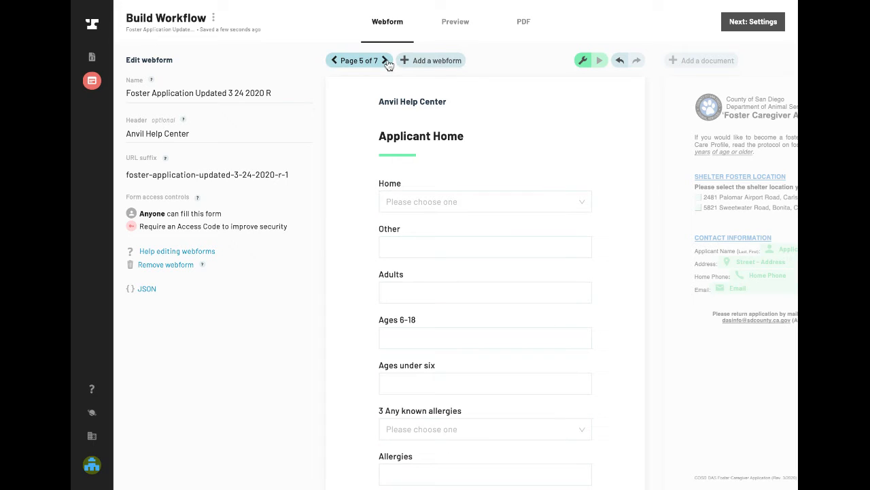
pyautogui.click(333, 61)
pyautogui.click(334, 60)
pyautogui.click(334, 61)
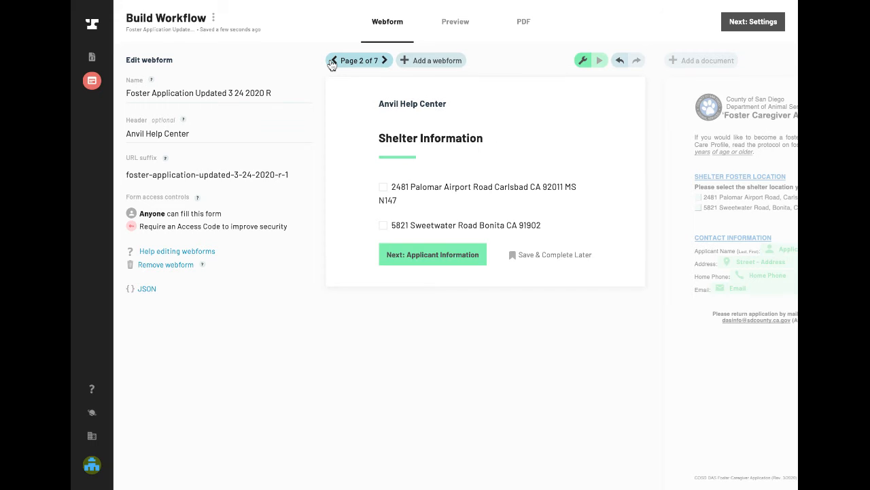
pyautogui.click(384, 67)
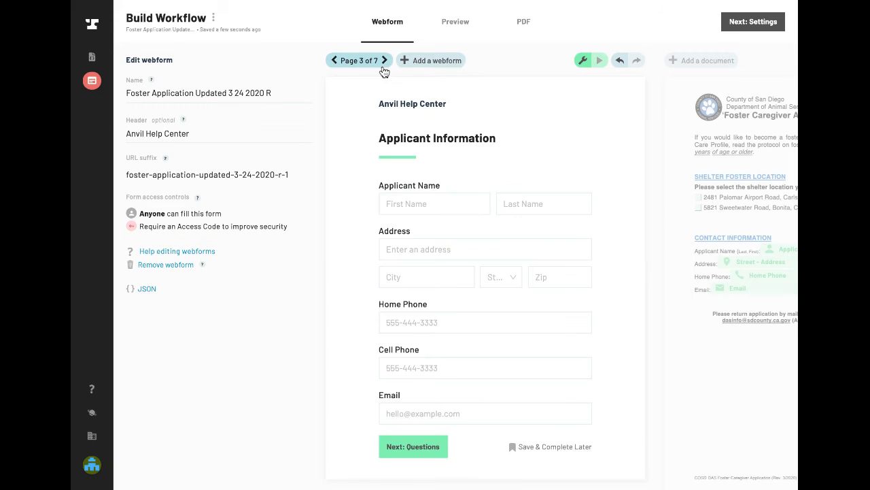
pyautogui.click(384, 68)
pyautogui.click(384, 69)
# - Change the label of the Home dropdown on the Applicant Home page to "Type of home"
pyautogui.scroll(-1, 410, 206)
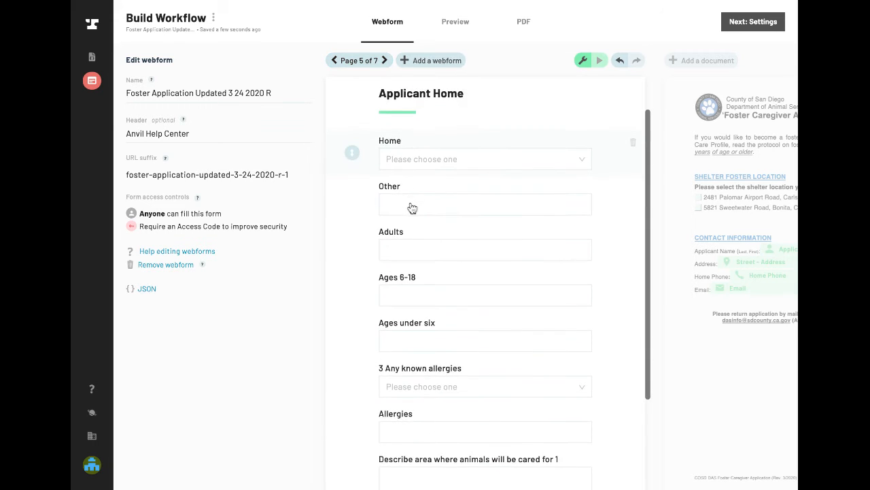
pyautogui.scroll(1, 411, 208)
pyautogui.click(440, 207)
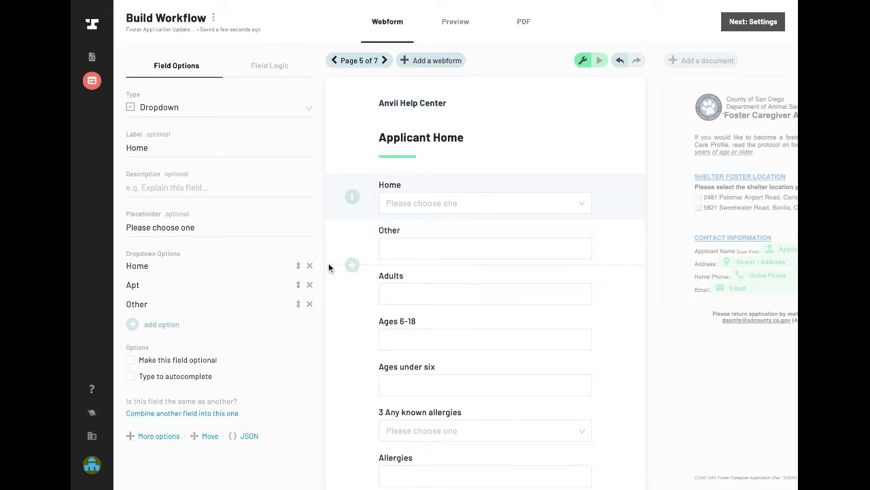
pyautogui.click(174, 148)
pyautogui.write('Ty')
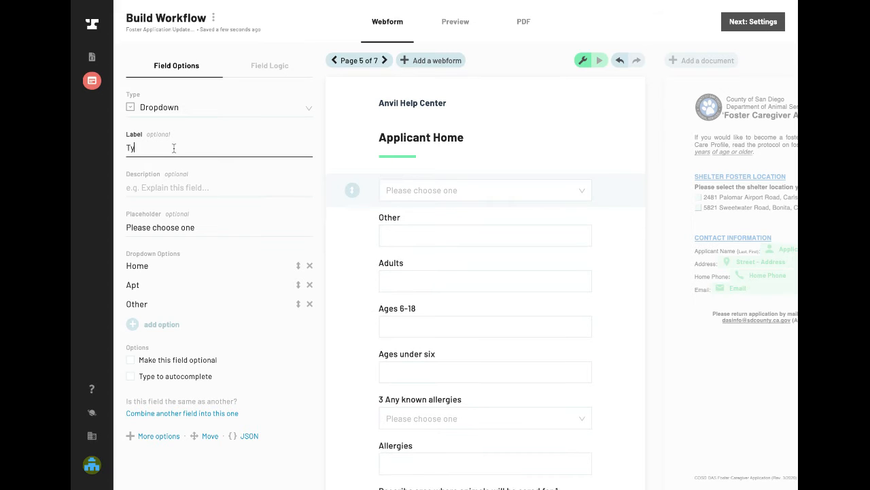
pyautogui.write('pe of home')
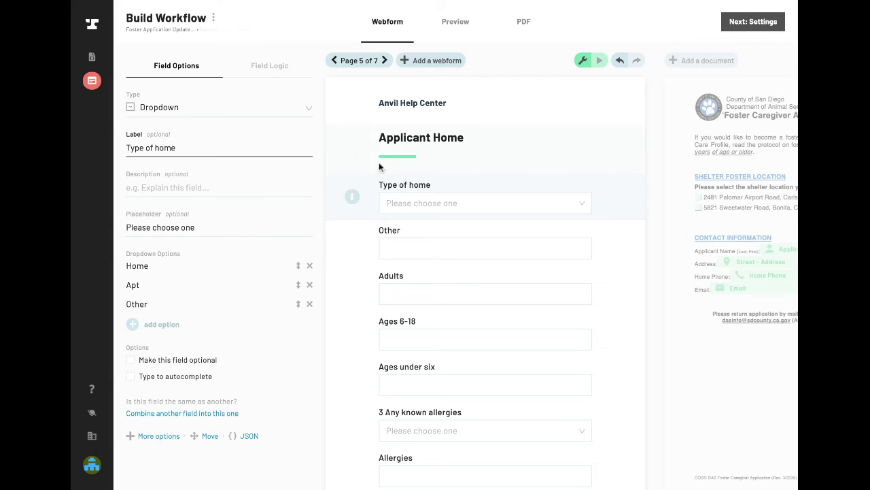
# - Add a visibility condition so the Other field on the Applicant Home page shows only when Type of home equals Other
pyautogui.click(446, 247)
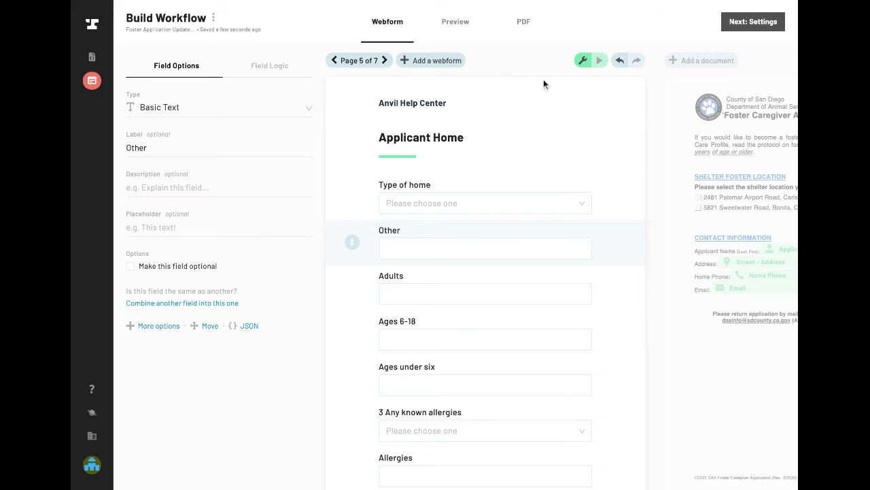
pyautogui.click(272, 68)
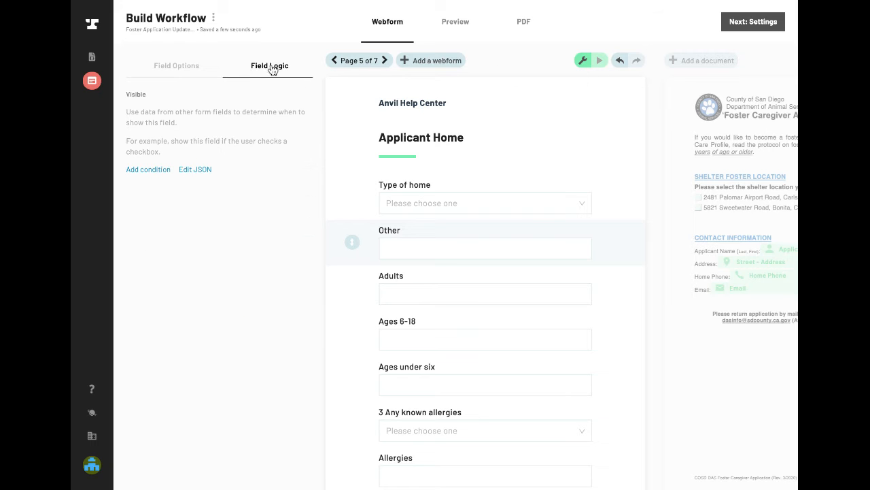
pyautogui.click(148, 170)
pyautogui.click(376, 178)
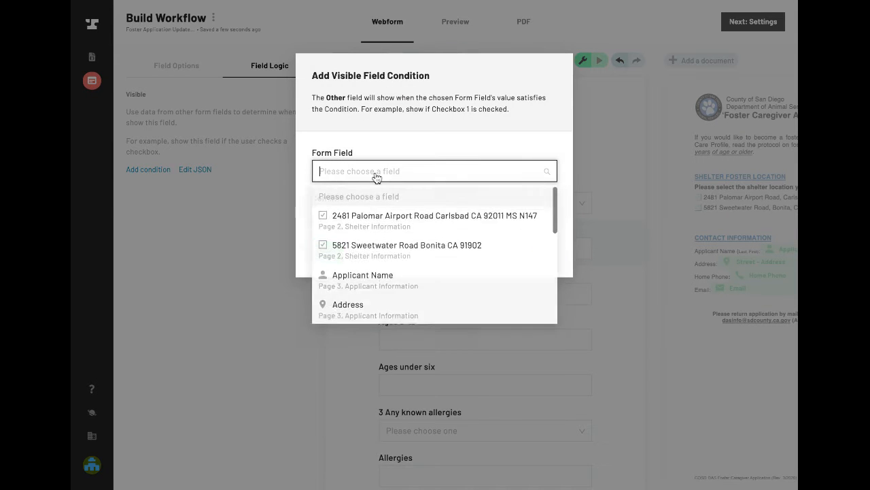
pyautogui.write('home')
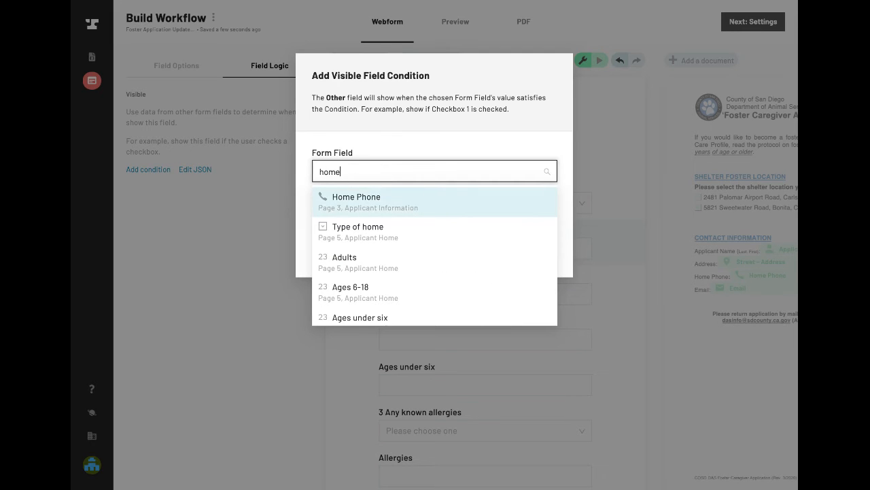
pyautogui.click(361, 224)
pyautogui.click(357, 218)
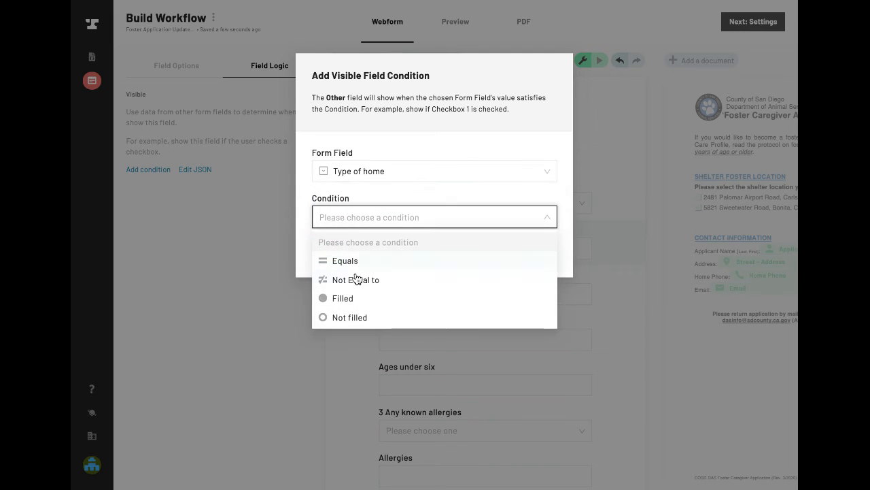
pyautogui.click(369, 265)
pyautogui.click(359, 260)
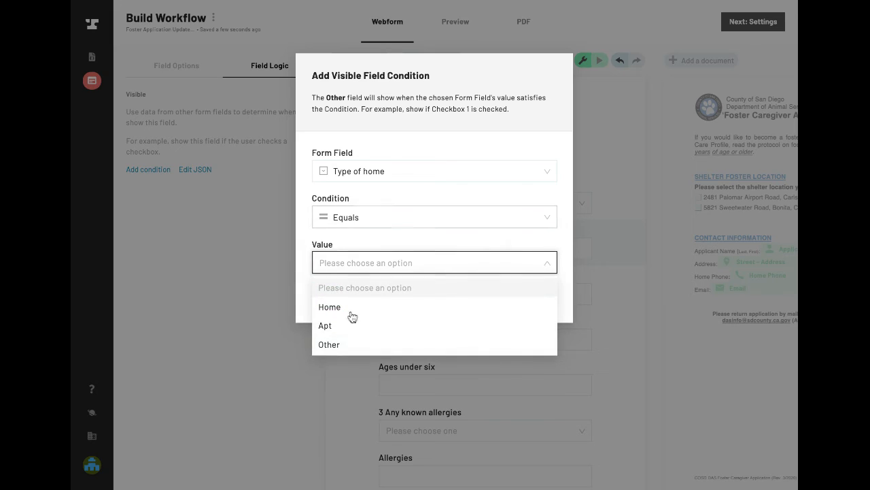
pyautogui.click(342, 346)
pyautogui.click(326, 295)
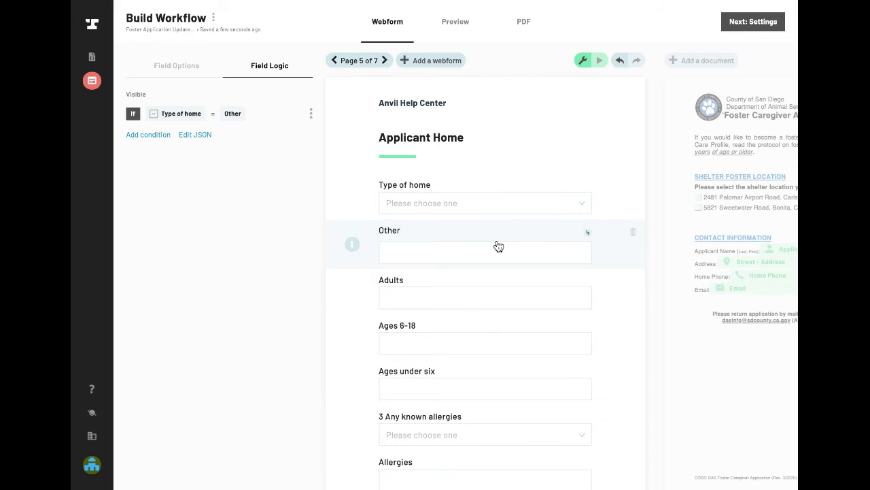
pyautogui.moveTo(588, 235)
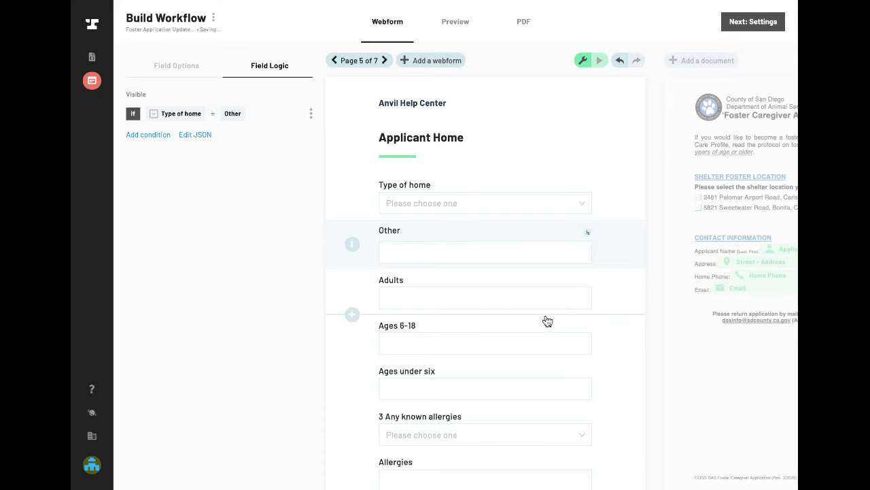
# - Remove the leading number from the allergies dropdown's label so it reads "Any known allergies"
pyautogui.scroll(-5, 547, 320)
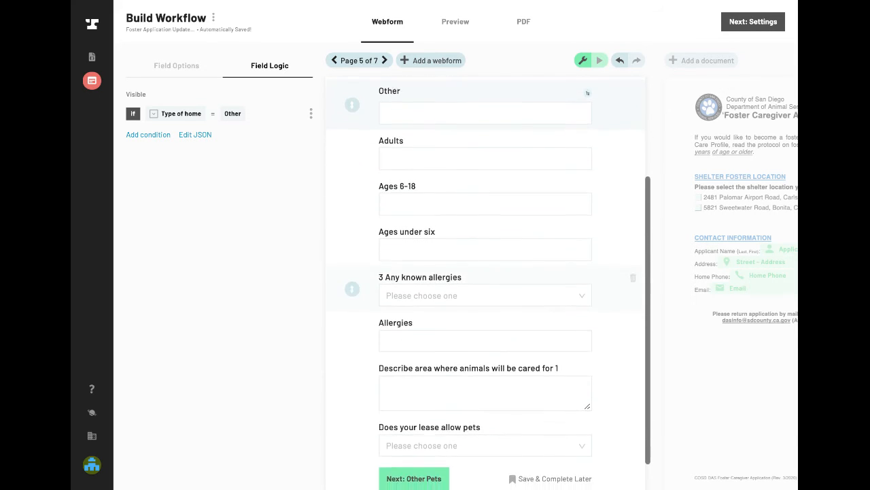
pyautogui.click(438, 285)
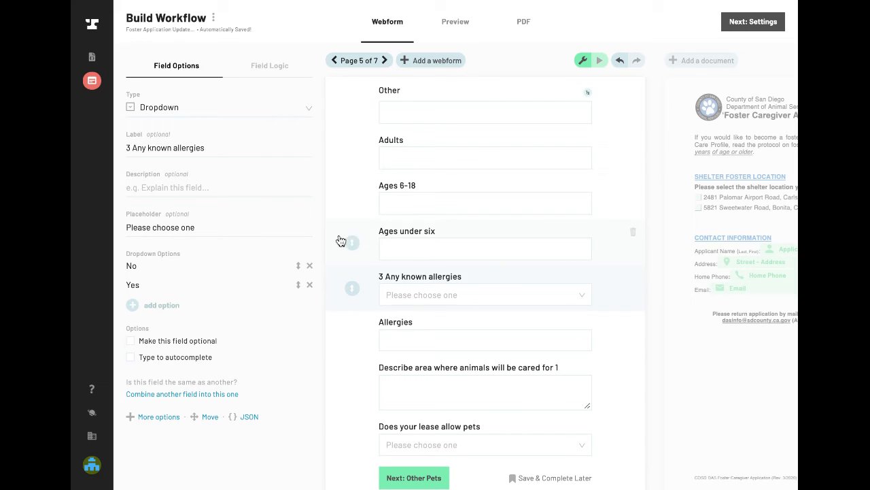
pyautogui.click(132, 152)
pyautogui.press('BackSpace')
pyautogui.press('BackSpace')
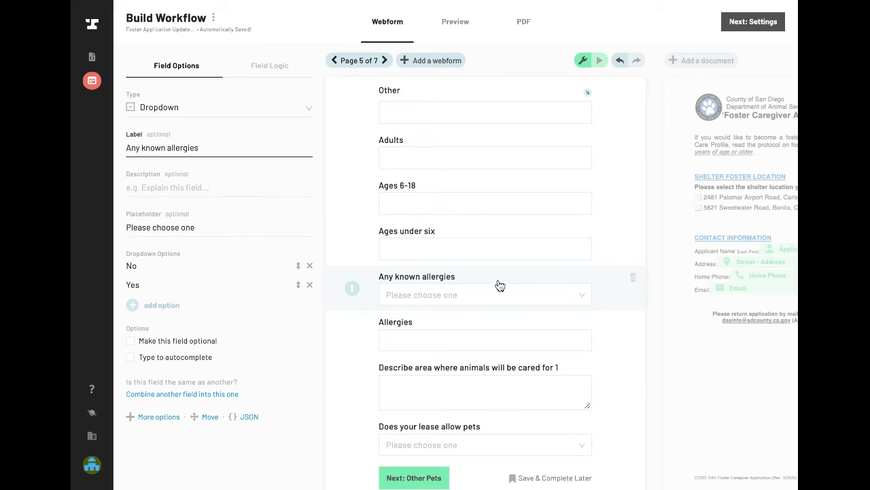
# - Add a visibility condition so the Allergies text field shows only when Any known allergies equals Yes
pyautogui.scroll(4, 539, 266)
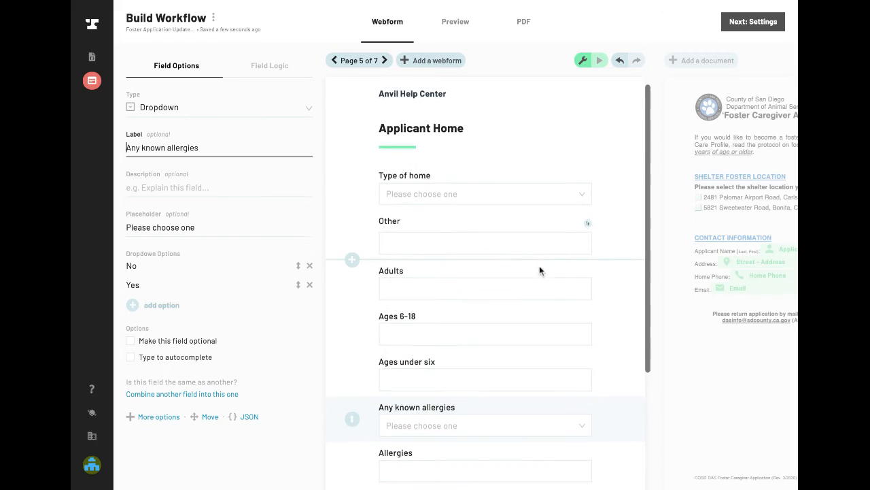
pyautogui.scroll(-1, 539, 271)
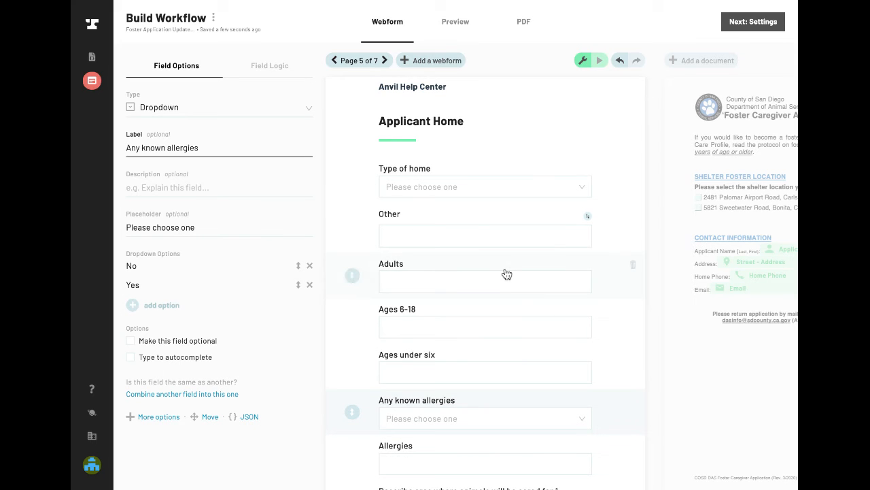
pyautogui.scroll(-1, 429, 272)
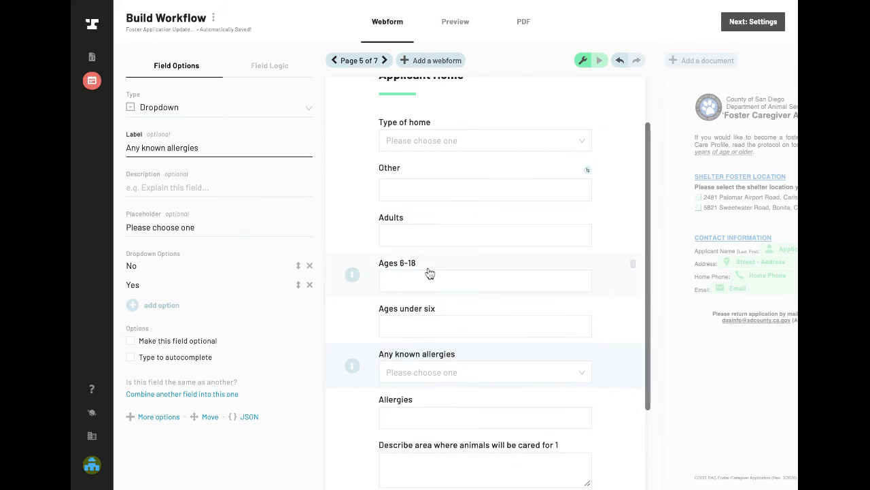
pyautogui.click(467, 410)
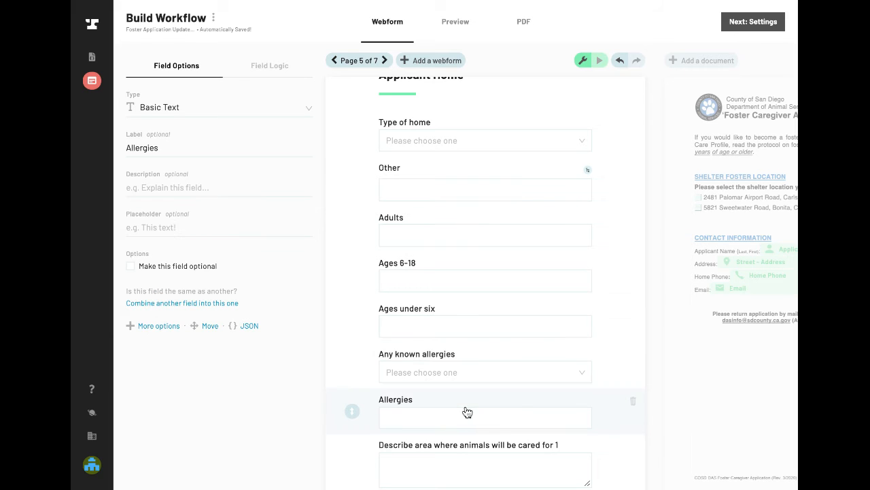
pyautogui.click(285, 67)
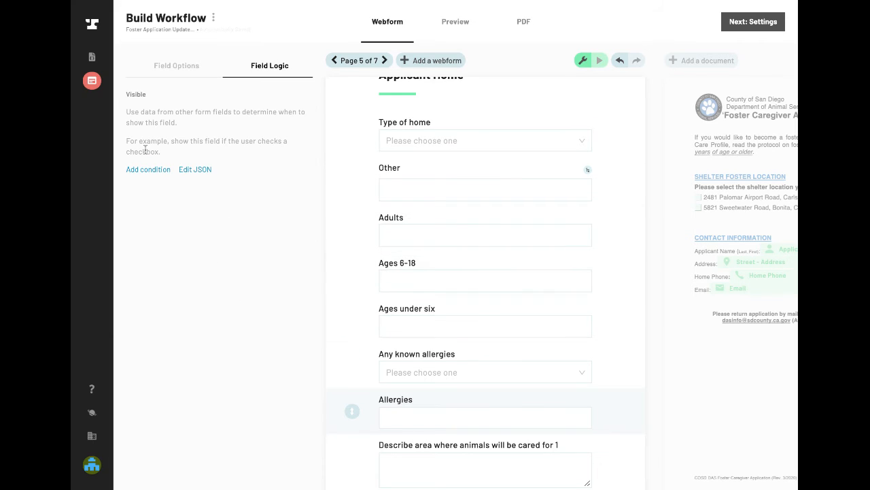
pyautogui.click(145, 172)
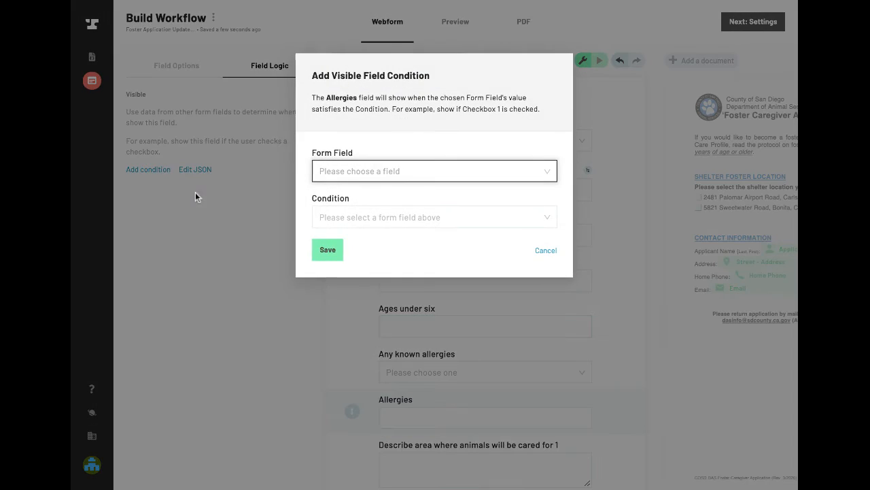
pyautogui.click(370, 177)
pyautogui.write('all')
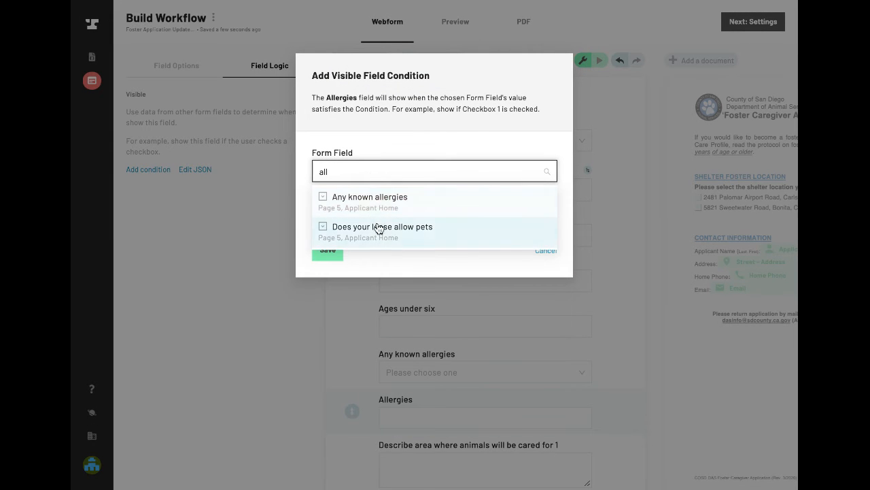
pyautogui.click(382, 204)
pyautogui.click(361, 216)
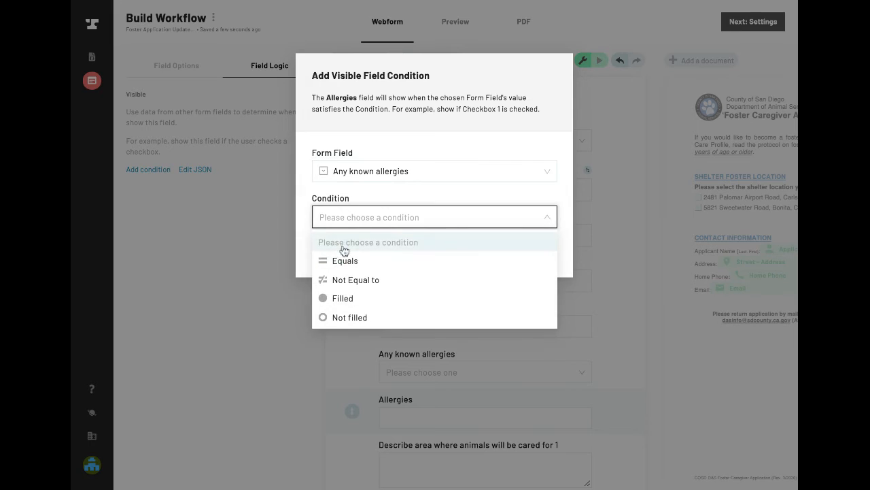
pyautogui.click(346, 261)
pyautogui.click(355, 261)
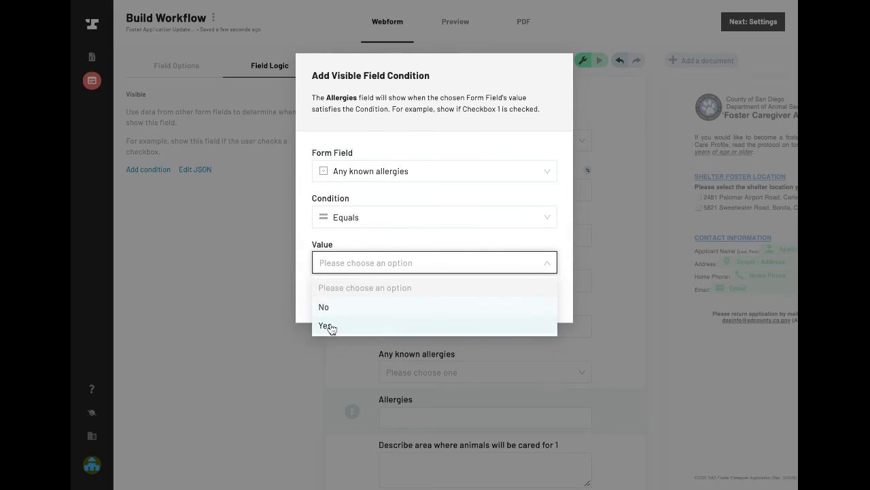
pyautogui.click(329, 327)
pyautogui.click(326, 298)
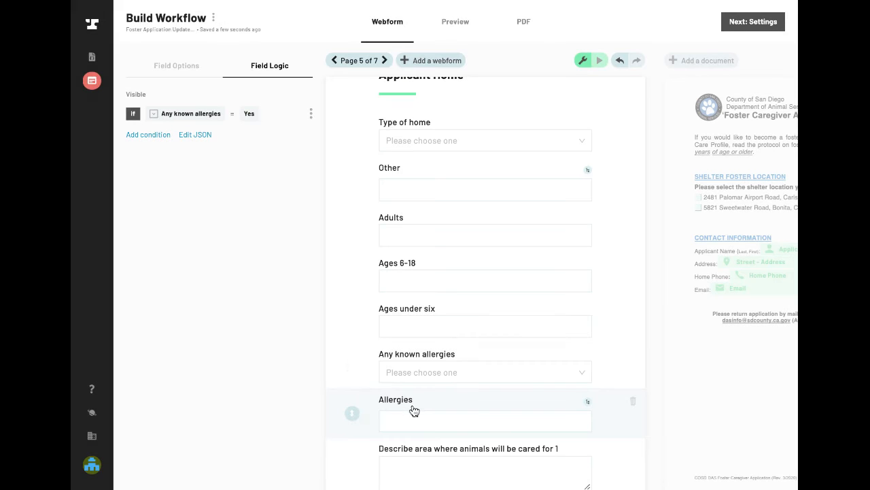
# - Change the label of the Allergies text field to "Description of allergies"
pyautogui.click(423, 405)
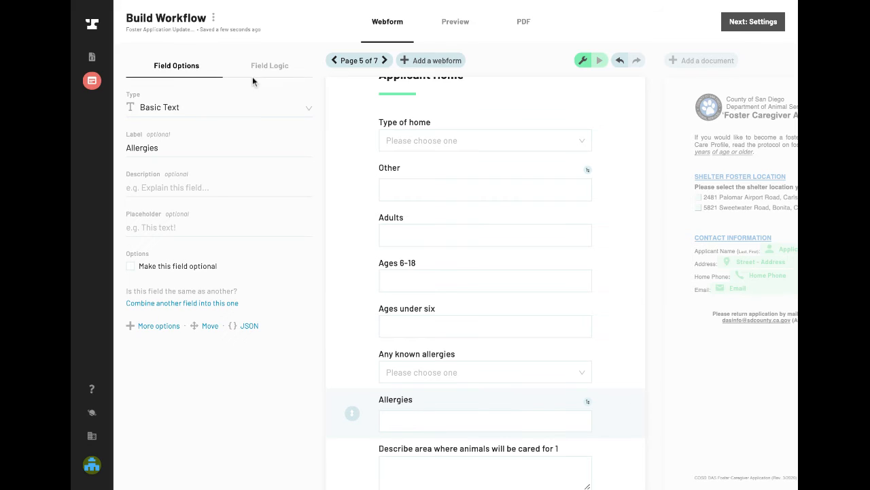
pyautogui.click(170, 150)
pyautogui.press('BackSpace')
pyautogui.write('Desc')
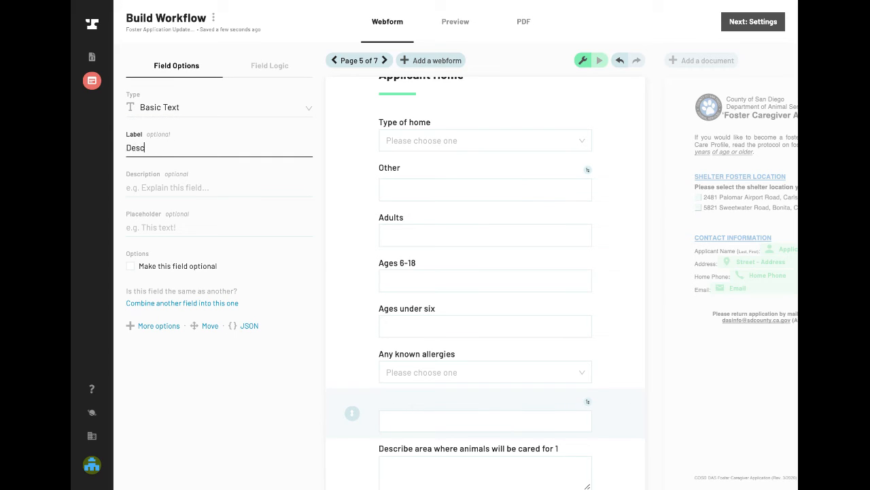
pyautogui.write('ription of allergies')
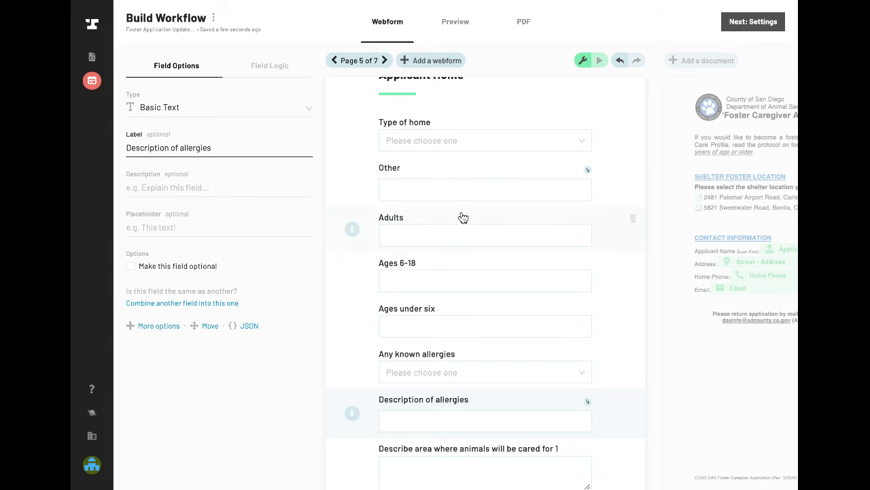
# - Look over the Applicant Home fields and go back to page 2, Shelter Information
pyautogui.scroll(-3, 528, 320)
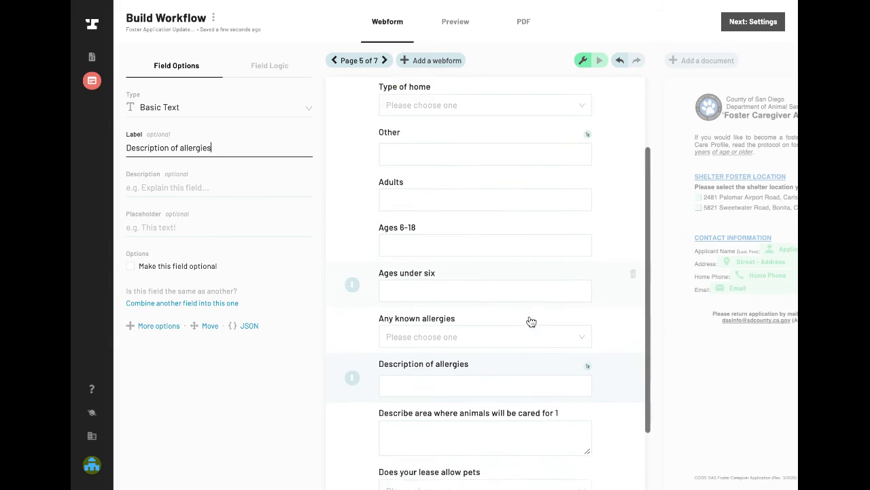
pyautogui.scroll(3, 531, 321)
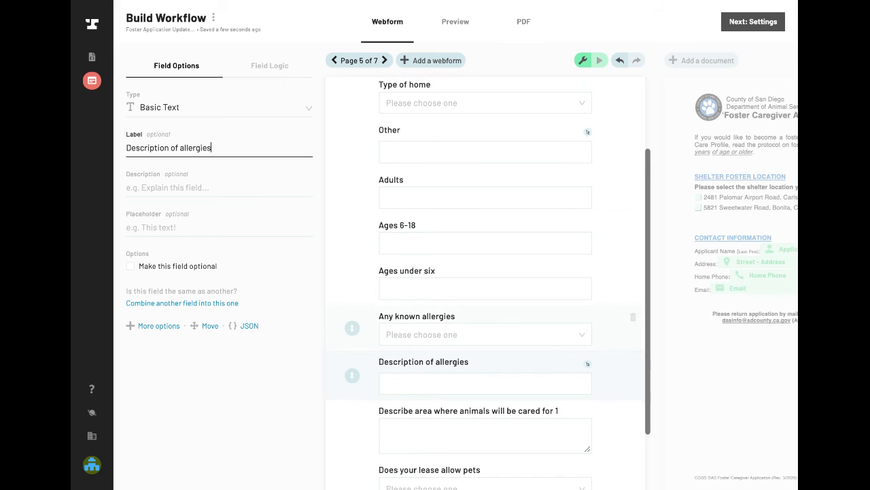
pyautogui.scroll(-3, 487, 283)
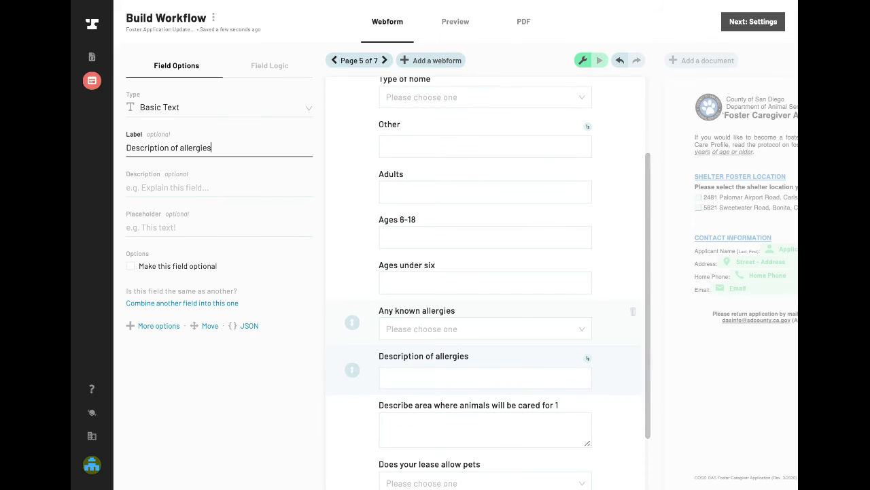
pyautogui.scroll(5, 485, 278)
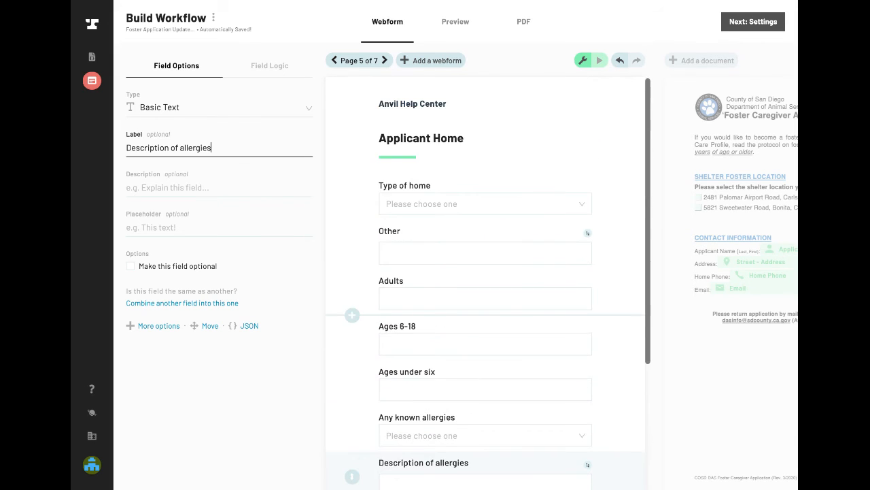
pyautogui.click(334, 61)
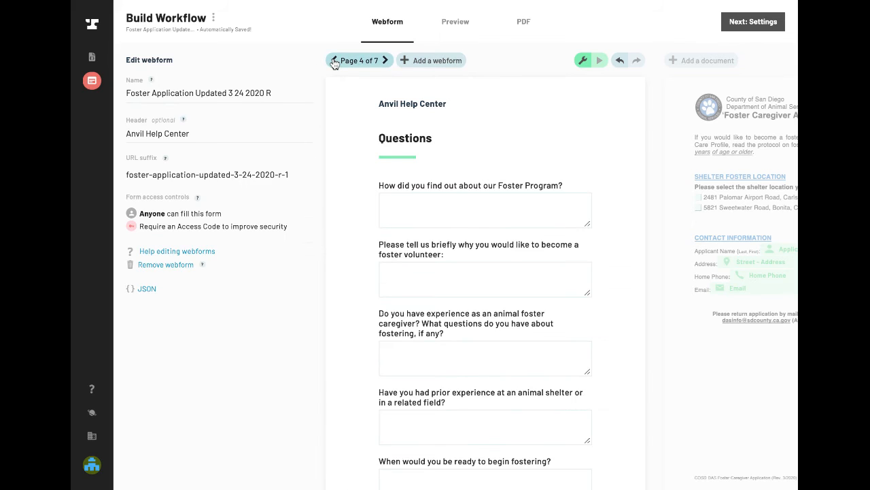
pyautogui.click(334, 61)
pyautogui.click(334, 60)
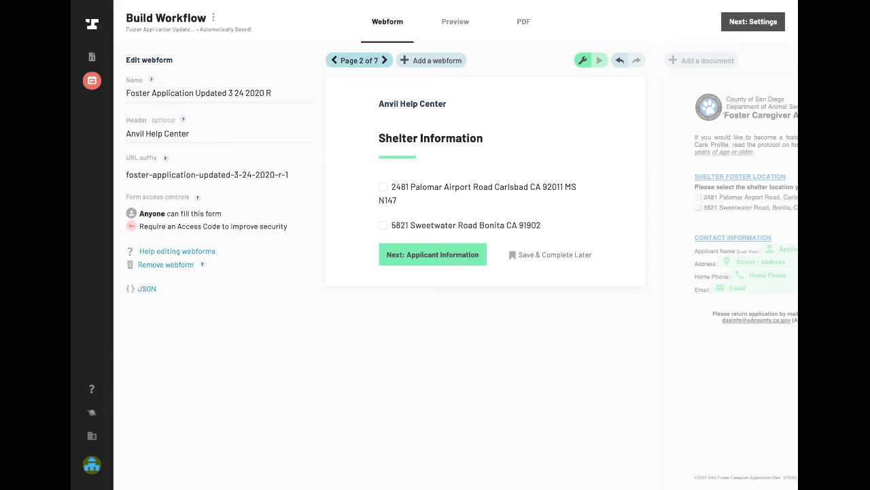
pyautogui.click(352, 174)
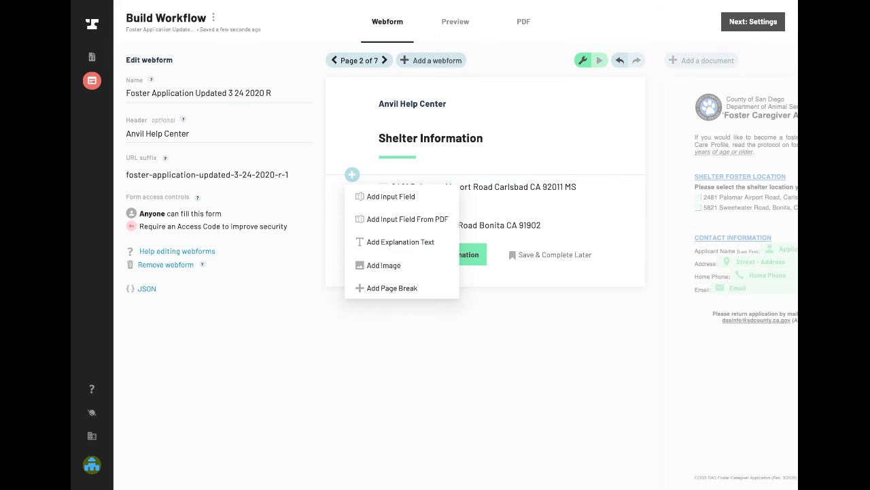
pyautogui.click(371, 197)
pyautogui.click(171, 109)
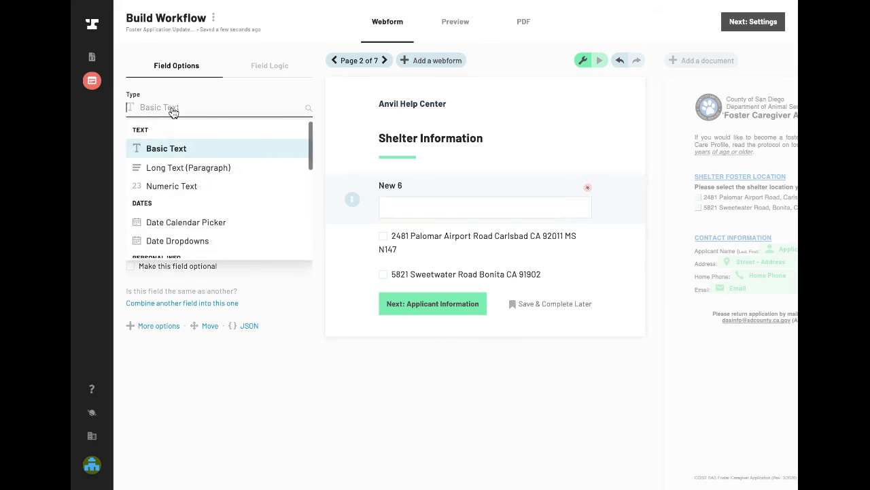
pyautogui.write('exp')
pyautogui.press('BackSpace')
pyautogui.press('BackSpace')
pyautogui.press('BackSpace')
pyautogui.click(308, 402)
pyautogui.click(633, 194)
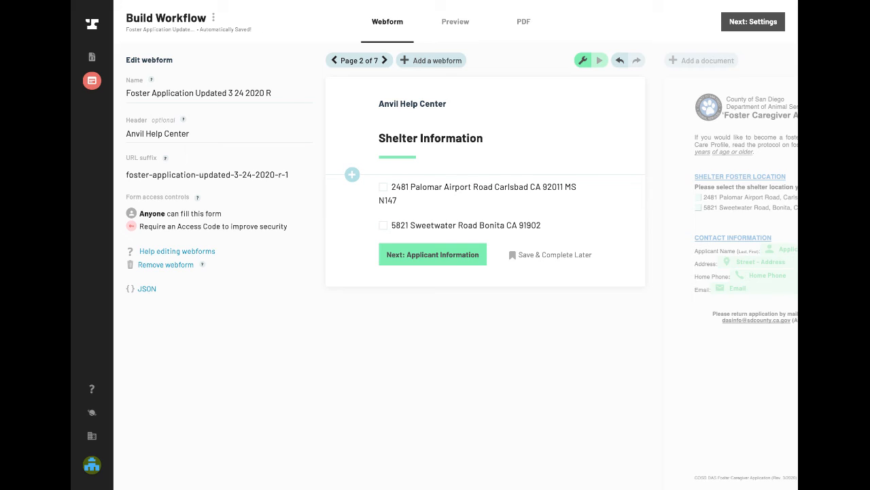
pyautogui.click(352, 175)
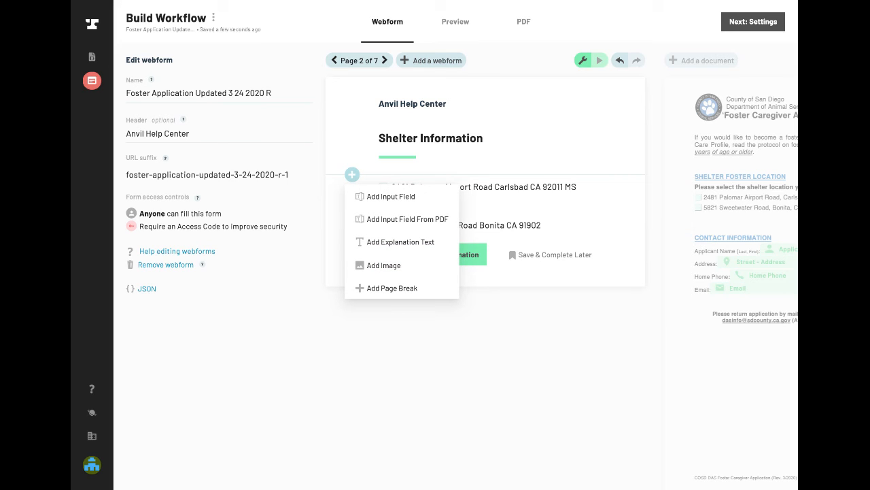
pyautogui.click(529, 133)
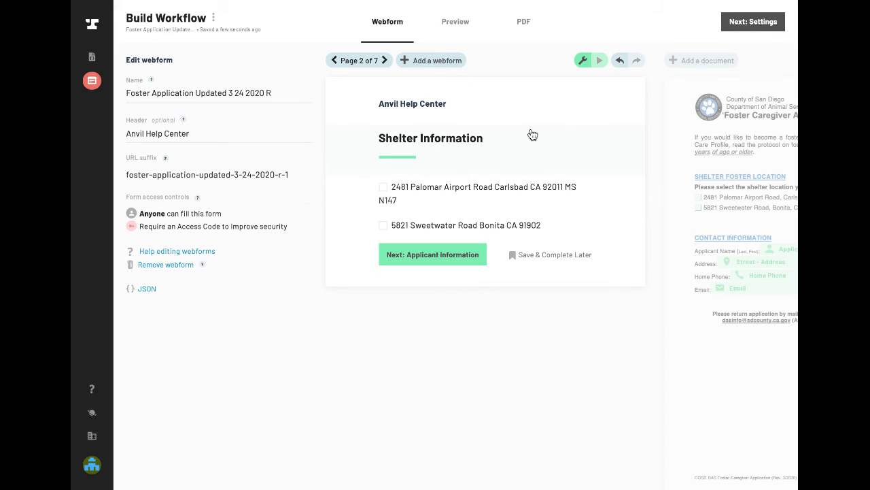
# - Page forward through the webform to the final page, and examine the Other Pets fields on page 6
pyautogui.click(386, 62)
pyautogui.click(386, 60)
pyautogui.click(385, 60)
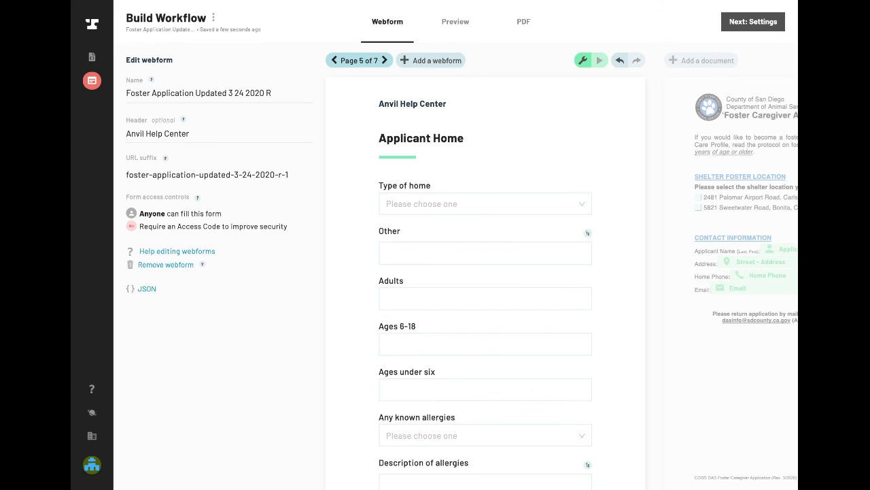
pyautogui.click(386, 60)
pyautogui.click(385, 60)
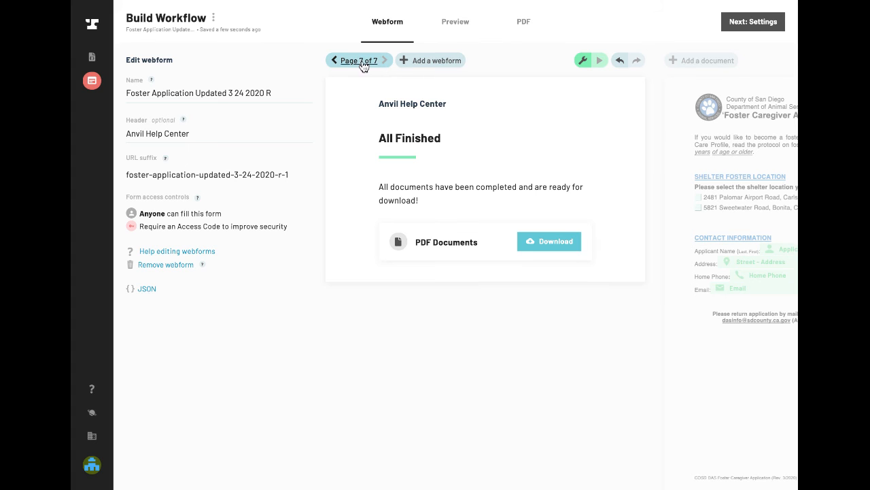
pyautogui.click(334, 60)
pyautogui.scroll(-4, 375, 210)
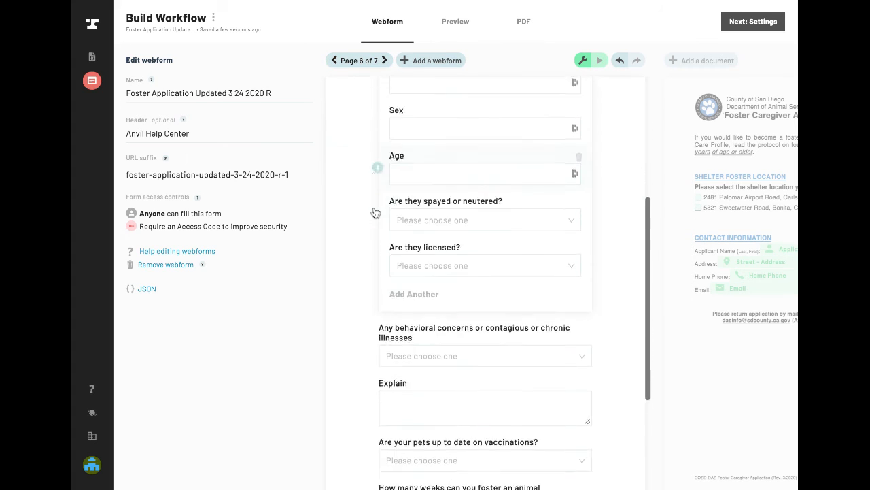
pyautogui.scroll(-3, 377, 212)
pyautogui.scroll(1, 387, 187)
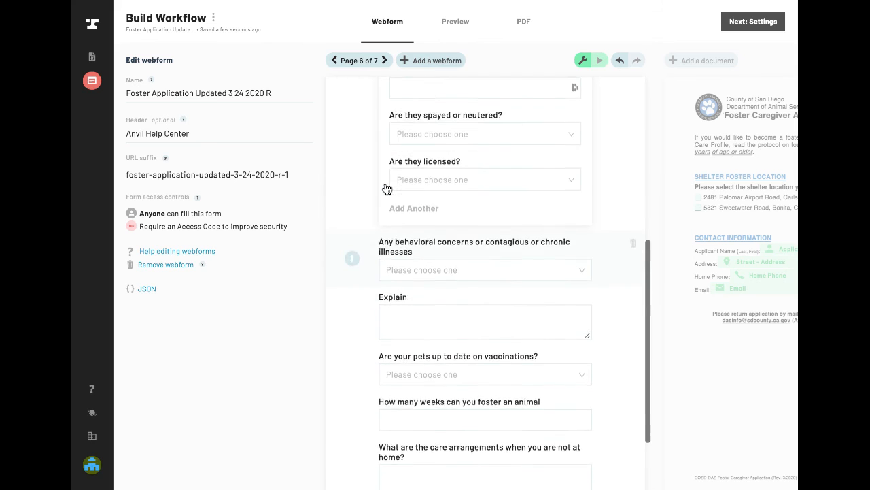
pyautogui.scroll(1, 387, 188)
pyautogui.scroll(3, 388, 200)
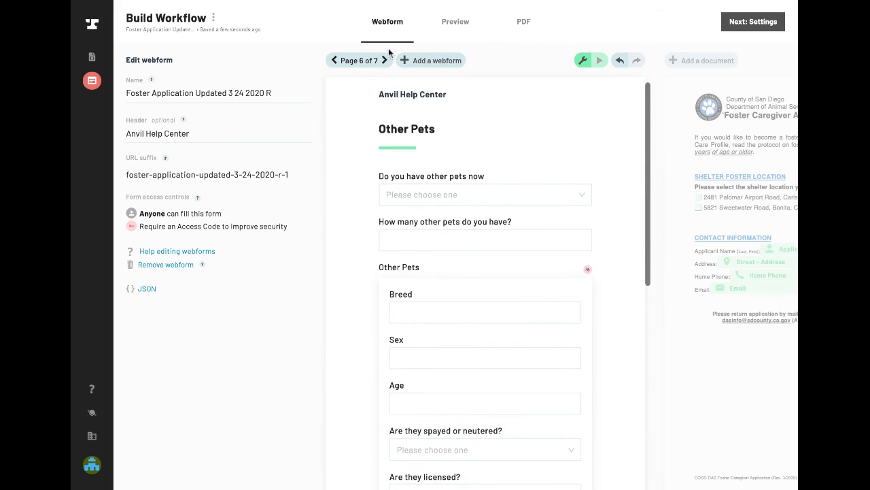
# - Add a File Upload field at the end of the Applicant Home page, below "Does your lease allow pets"
pyautogui.click(334, 60)
pyautogui.scroll(-3, 443, 252)
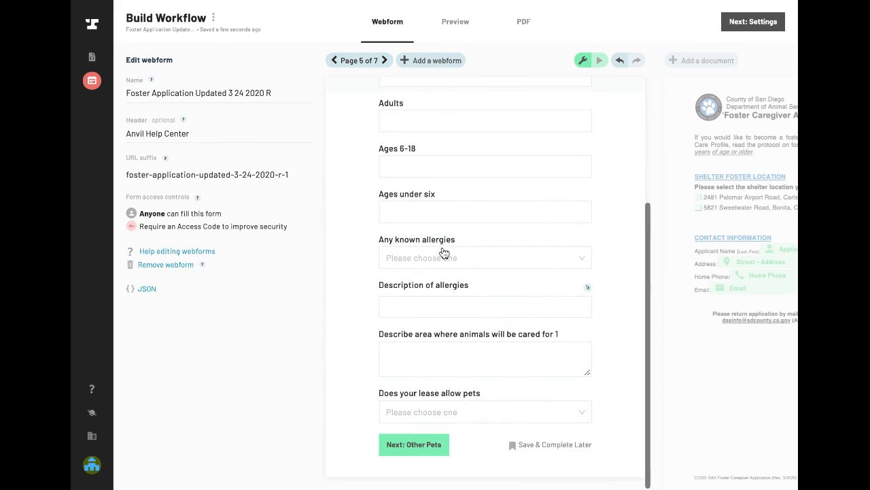
pyautogui.click(352, 428)
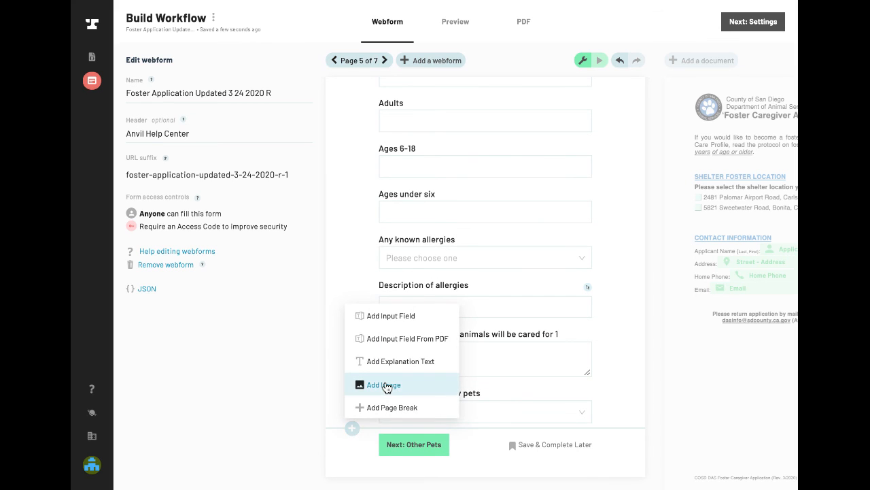
pyautogui.click(391, 315)
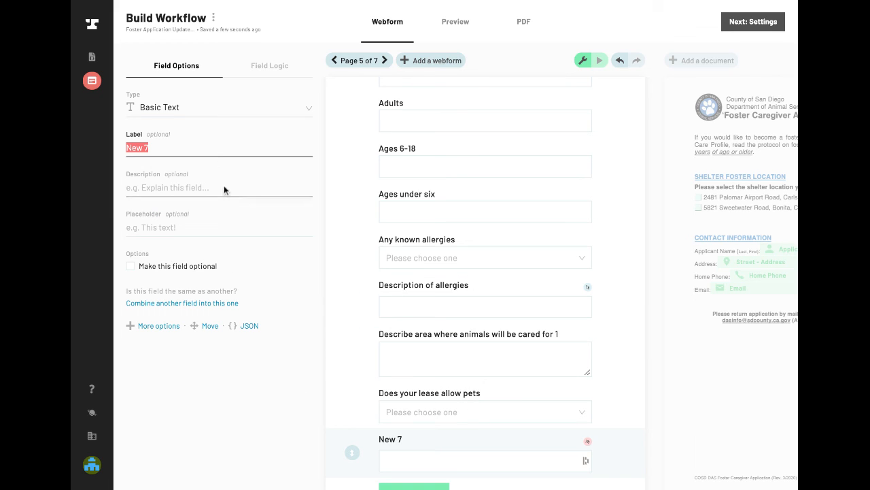
pyautogui.click(188, 119)
pyautogui.write('fil')
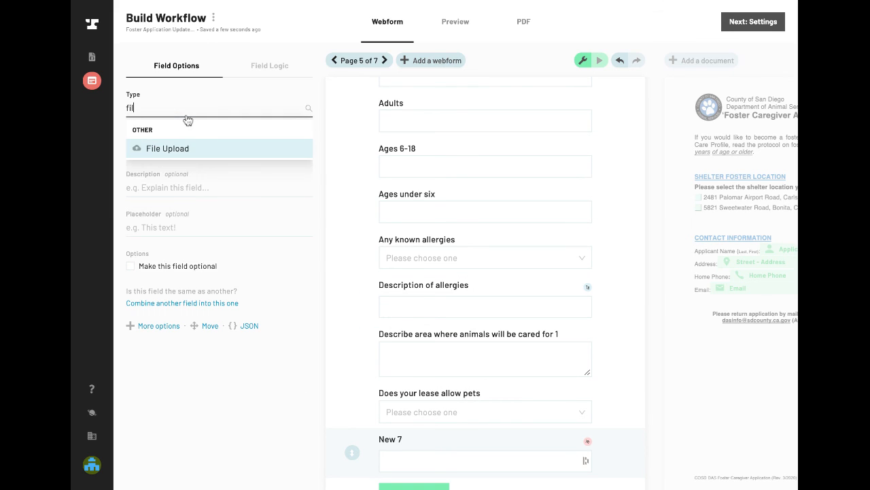
pyautogui.click(186, 149)
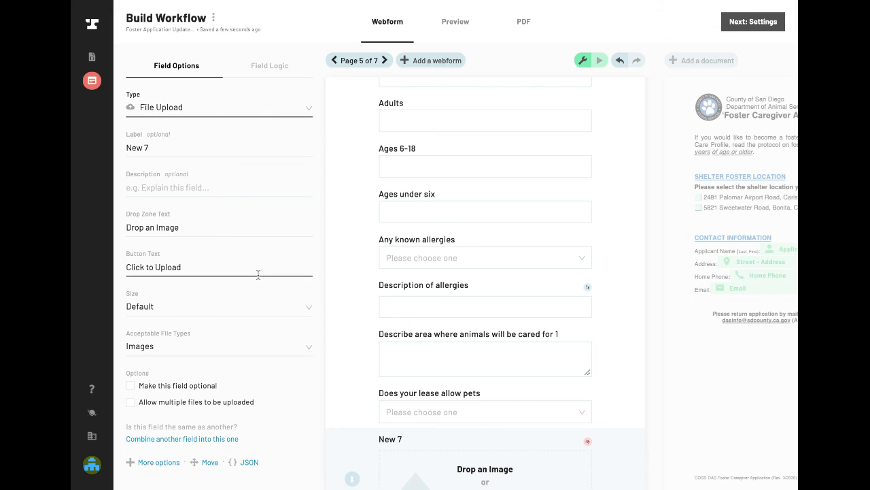
pyautogui.scroll(-3, 393, 338)
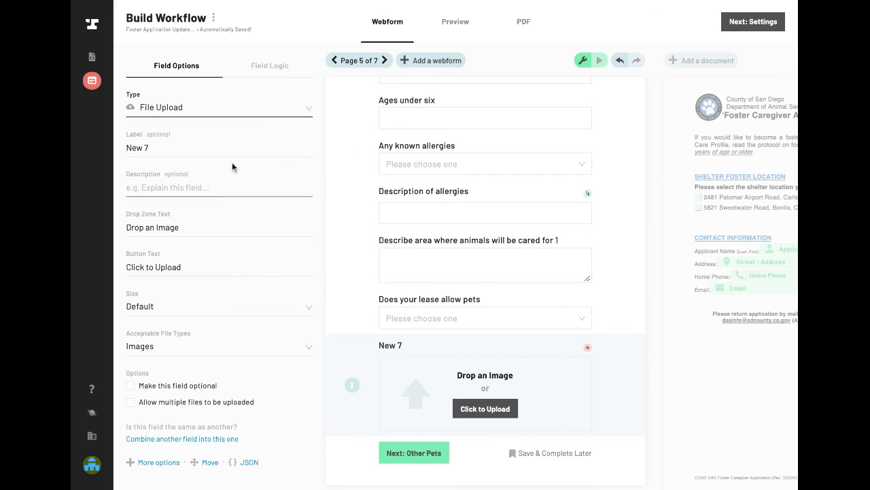
# - Label the new upload field "Please upload a copy of your lease" and set its acceptable file types to All Files
pyautogui.click(160, 153)
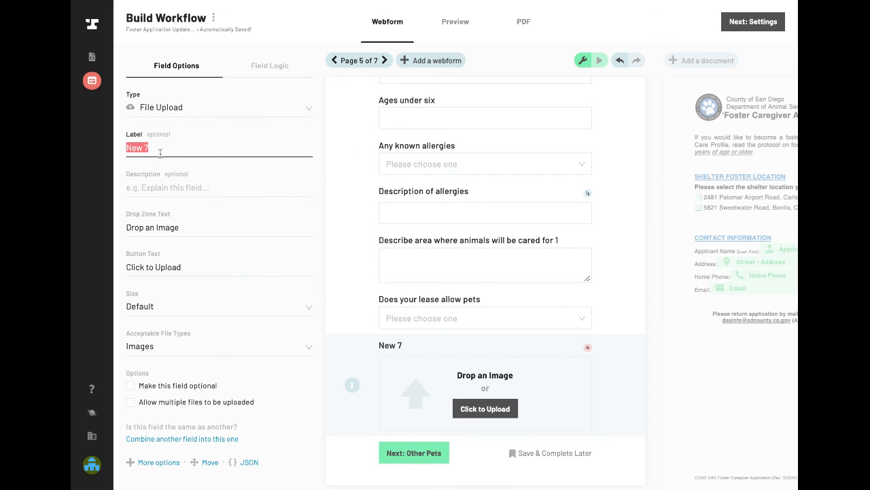
pyautogui.write('Lea')
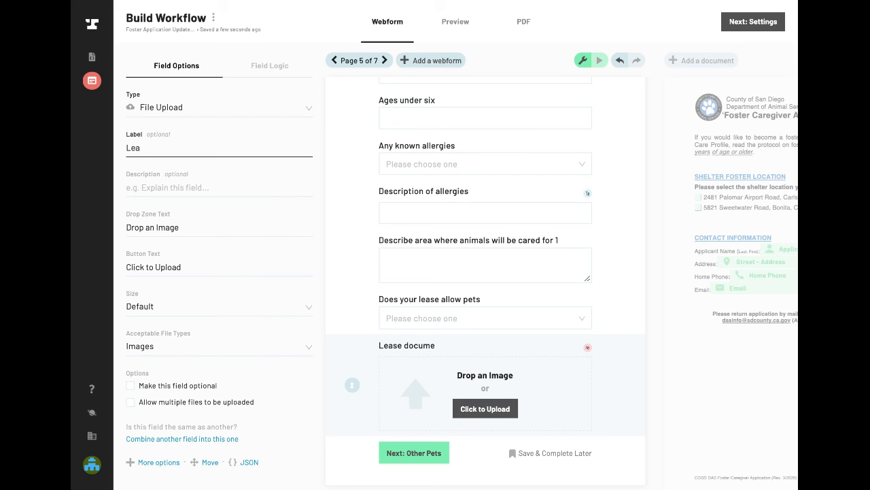
pyautogui.press('BackSpace')
pyautogui.press('BackSpace')
pyautogui.press('BackSpace')
pyautogui.write('Please upload a')
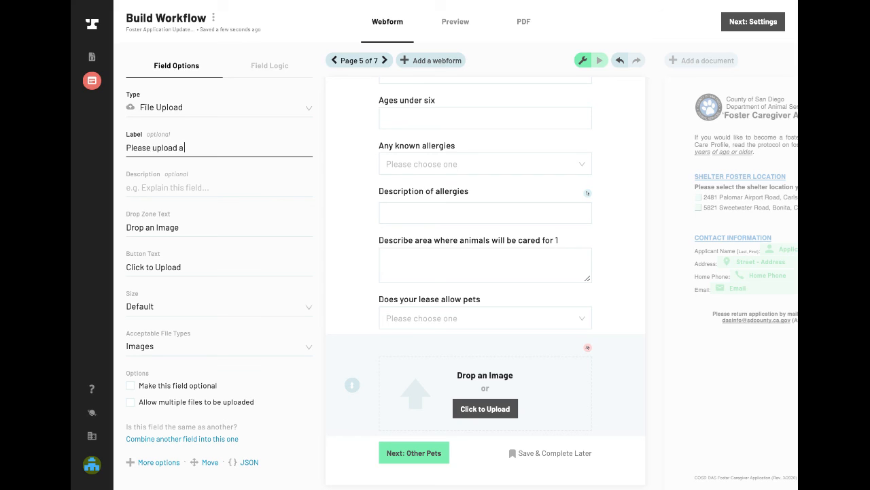
pyautogui.write(' copy ')
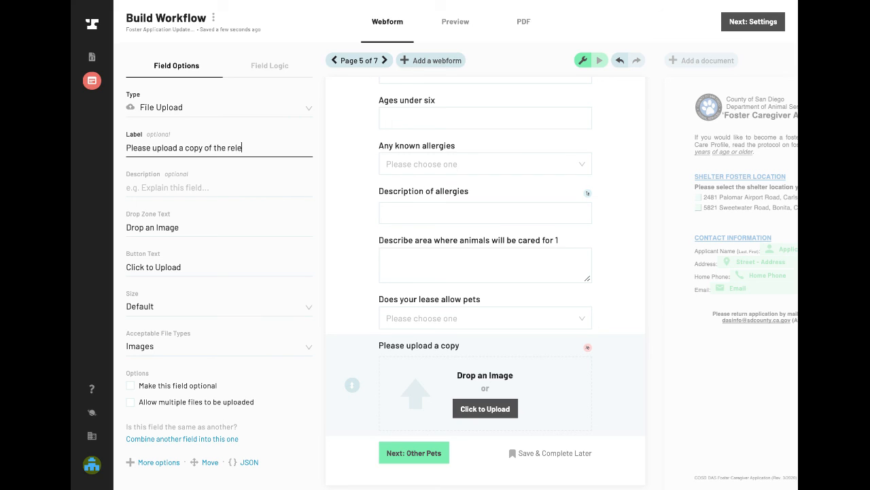
pyautogui.write('of the relevant pages')
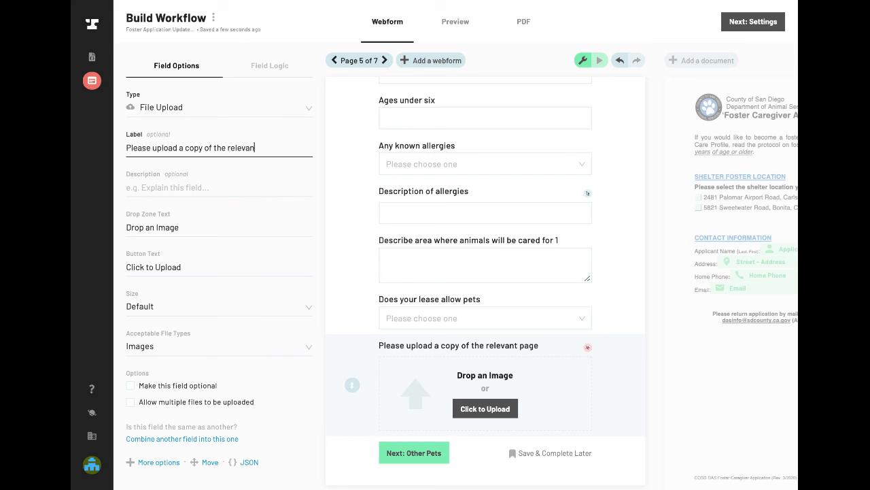
pyautogui.press('BackSpace')
pyautogui.write('your')
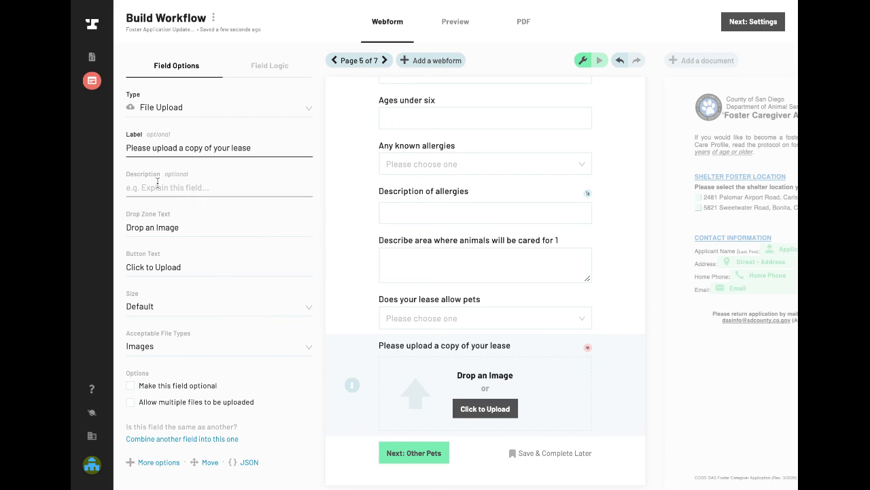
pyautogui.click(157, 348)
pyautogui.click(152, 408)
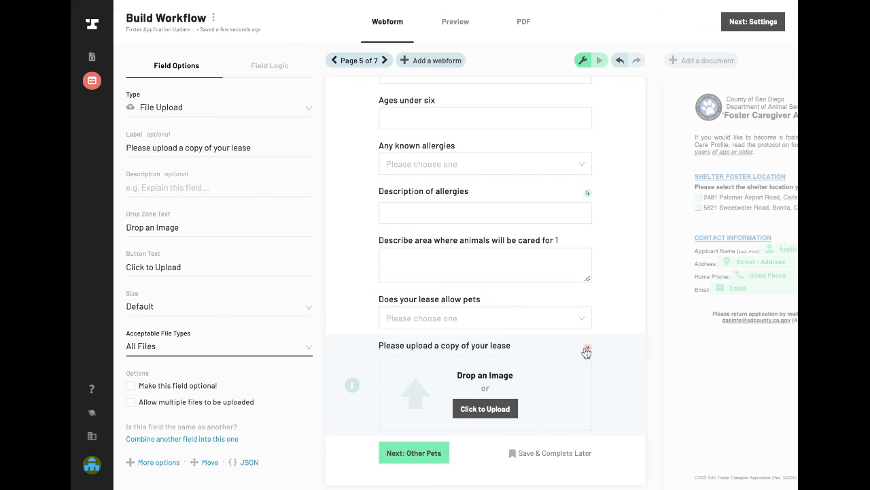
# - Open the visibility logic settings of the lease upload field
pyautogui.click(266, 72)
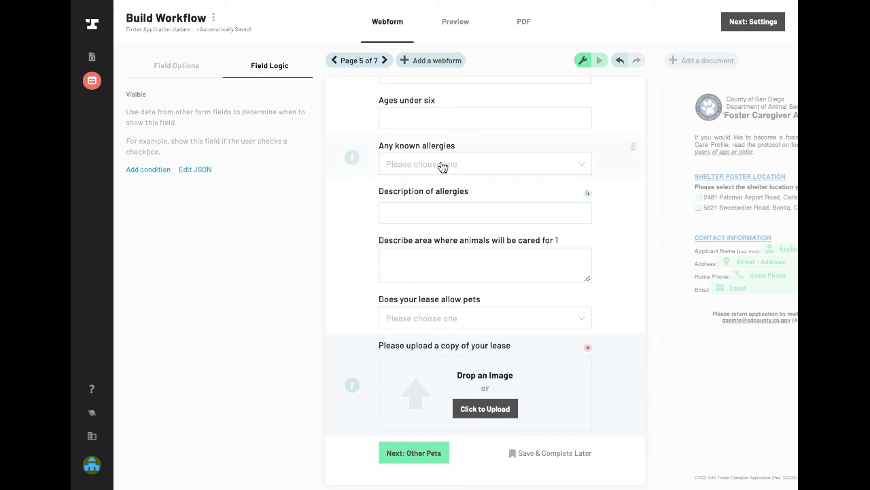